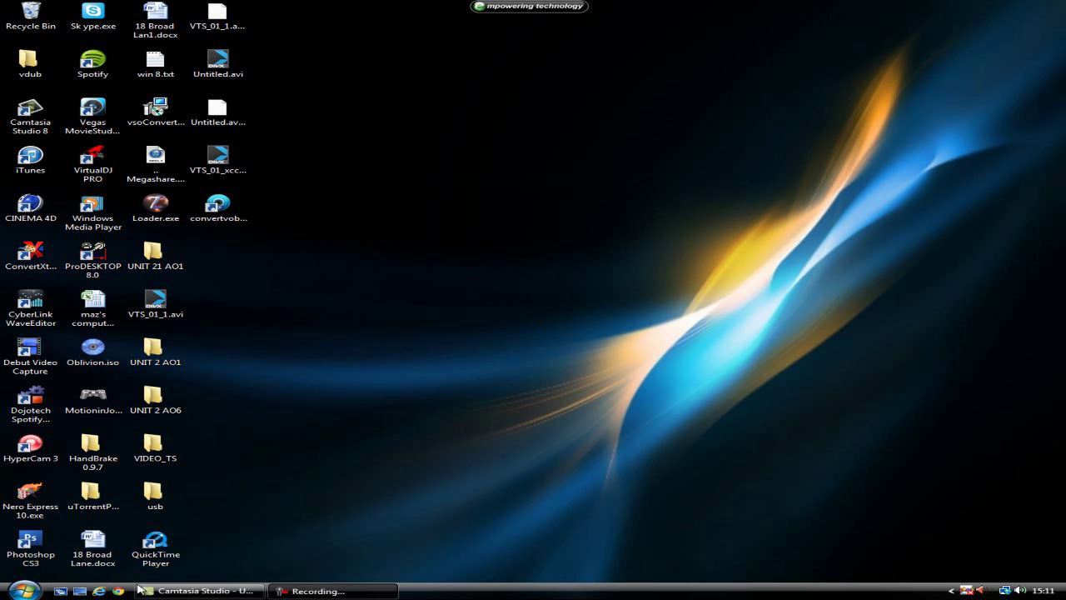
# - Try launching uTorrentPortable from the program list, then dismiss the window error
pyautogui.click(23, 590)
pyautogui.click(86, 503)
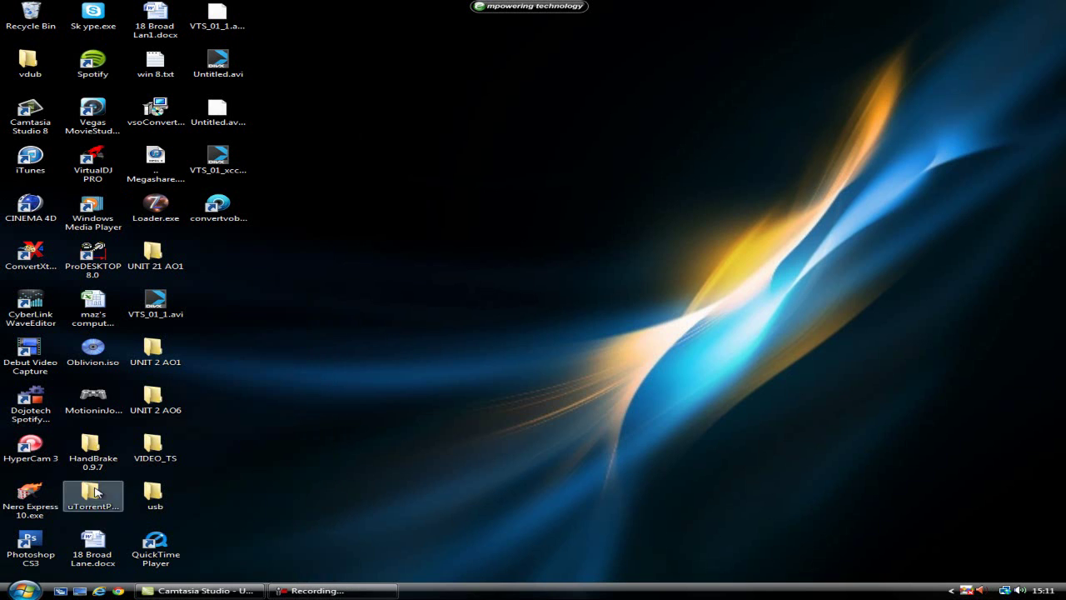
pyautogui.doubleClick(95, 493)
pyautogui.click(602, 339)
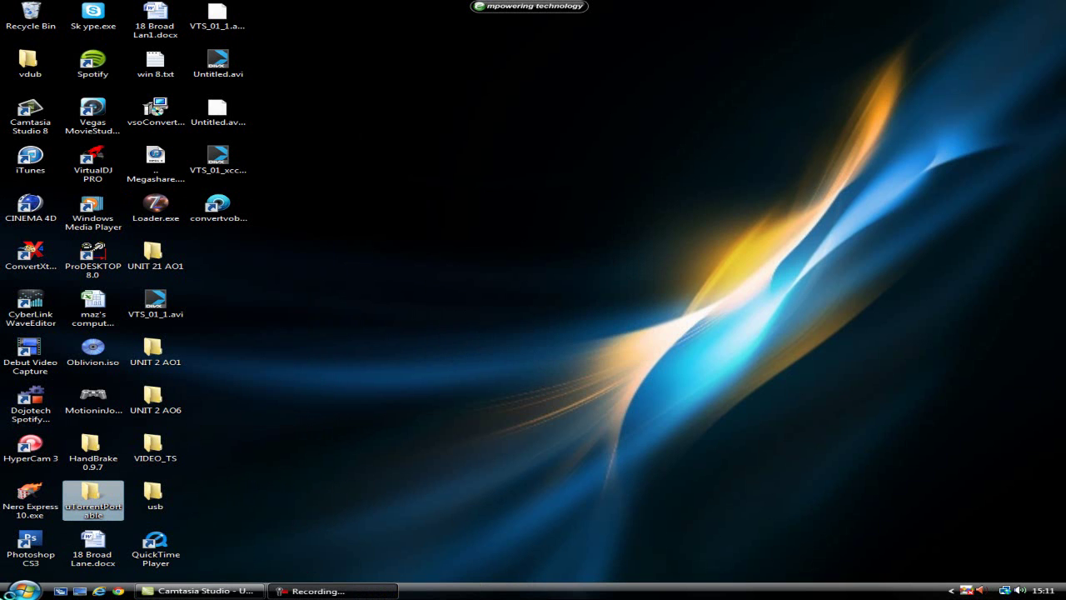
pyautogui.click(221, 510)
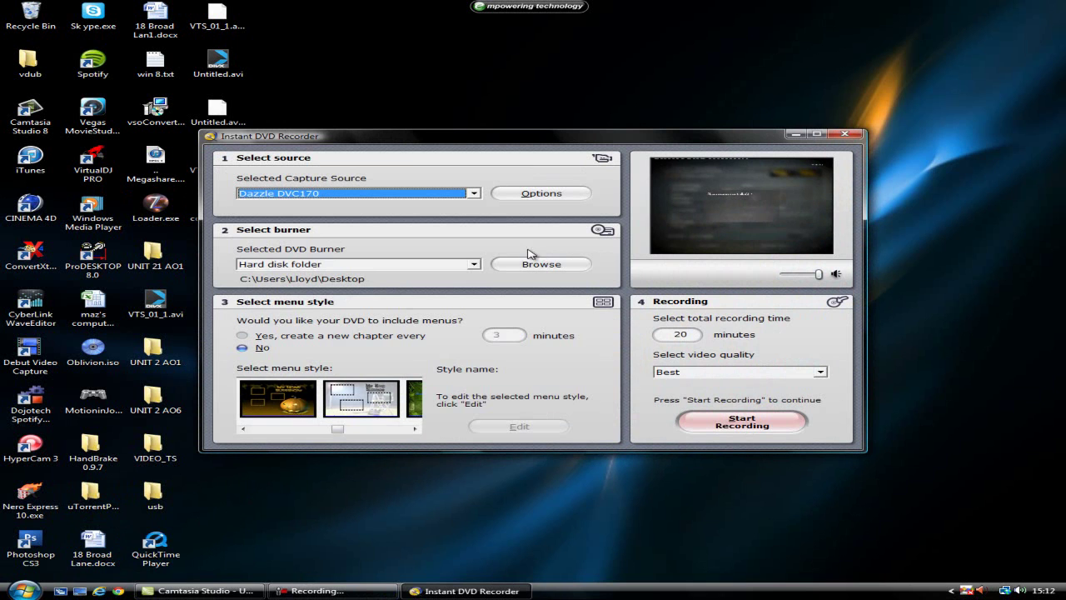
# - Keep Dazzle DVC170 as the capture source and accept its video source settings
pyautogui.click(472, 194)
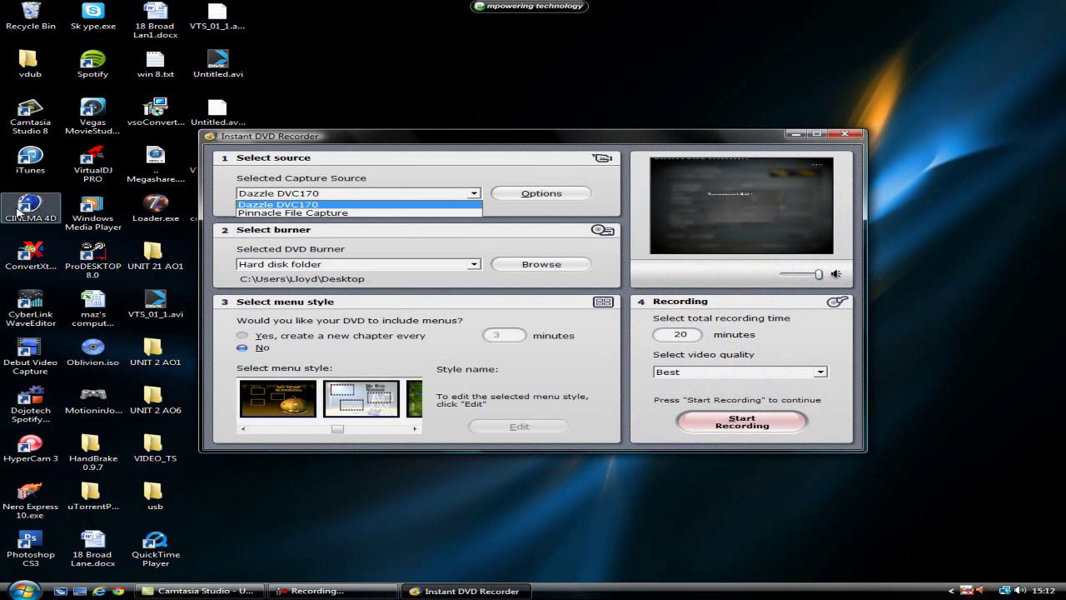
pyautogui.click(521, 191)
pyautogui.click(522, 192)
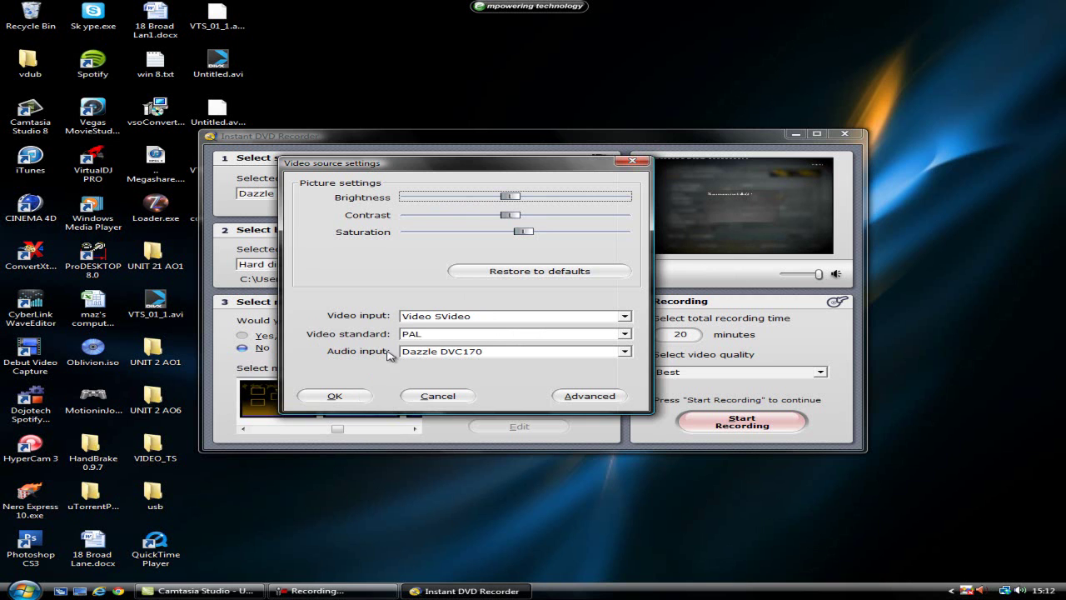
pyautogui.click(334, 396)
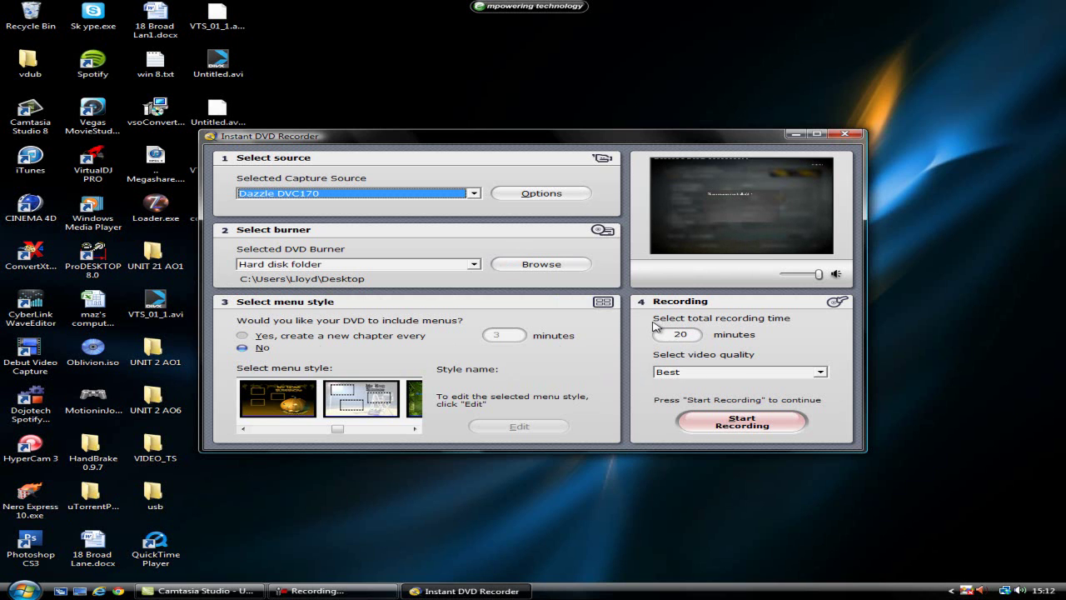
# - Close Instant DVD Recorder and open the VIDEO_TS folder from the desktop
pyautogui.click(846, 135)
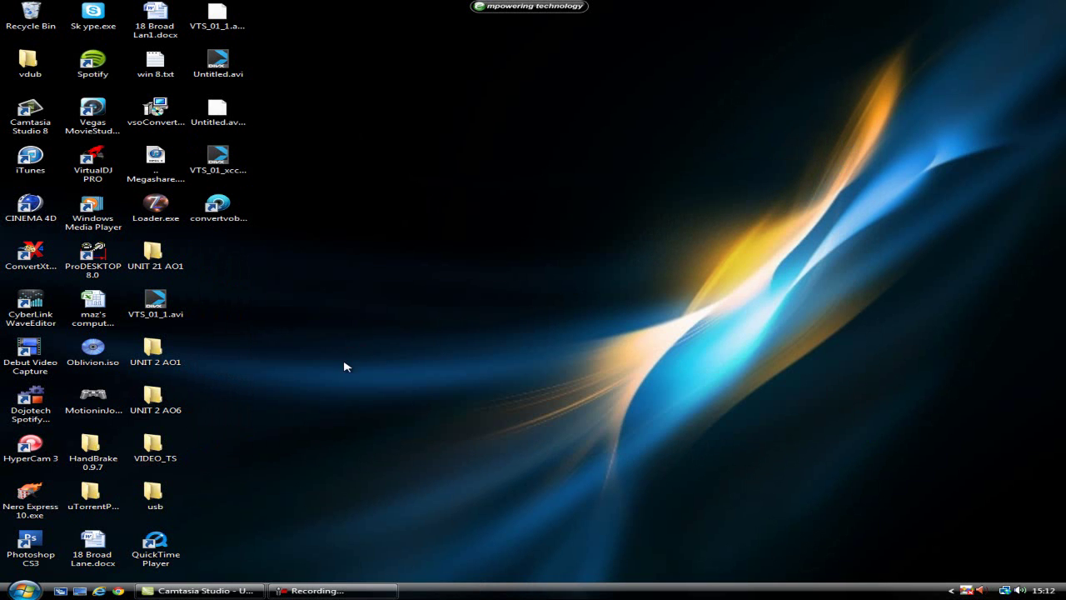
pyautogui.doubleClick(164, 451)
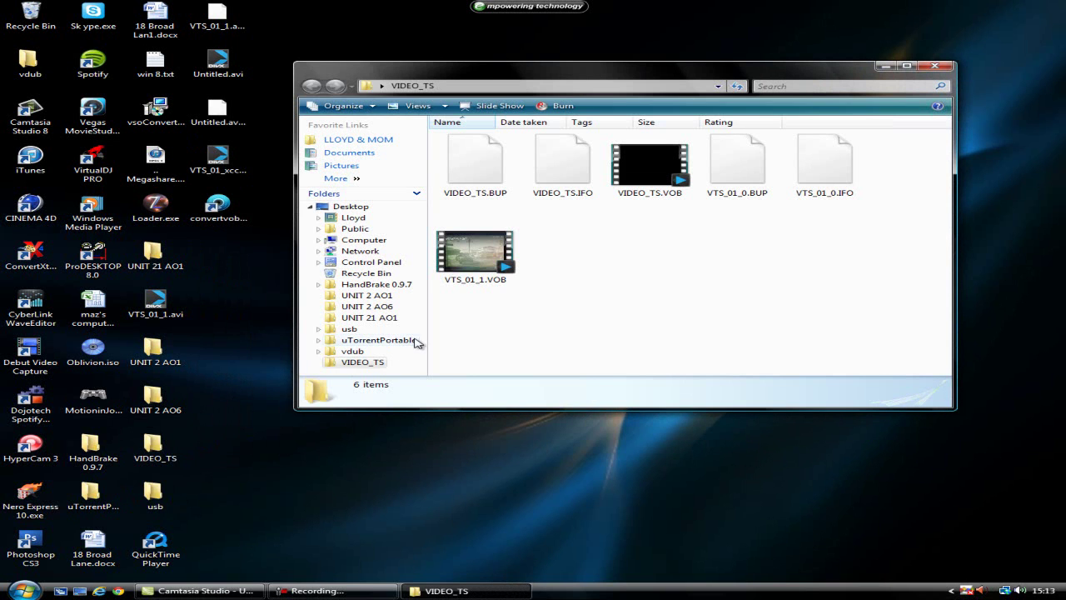
pyautogui.moveTo(541, 303); pyautogui.dragTo(548, 251)
# - Load VTS_01_1.VOB with Xvid output in Convert VOB to AVI, then close the converter
pyautogui.click(935, 65)
pyautogui.doubleClick(232, 205)
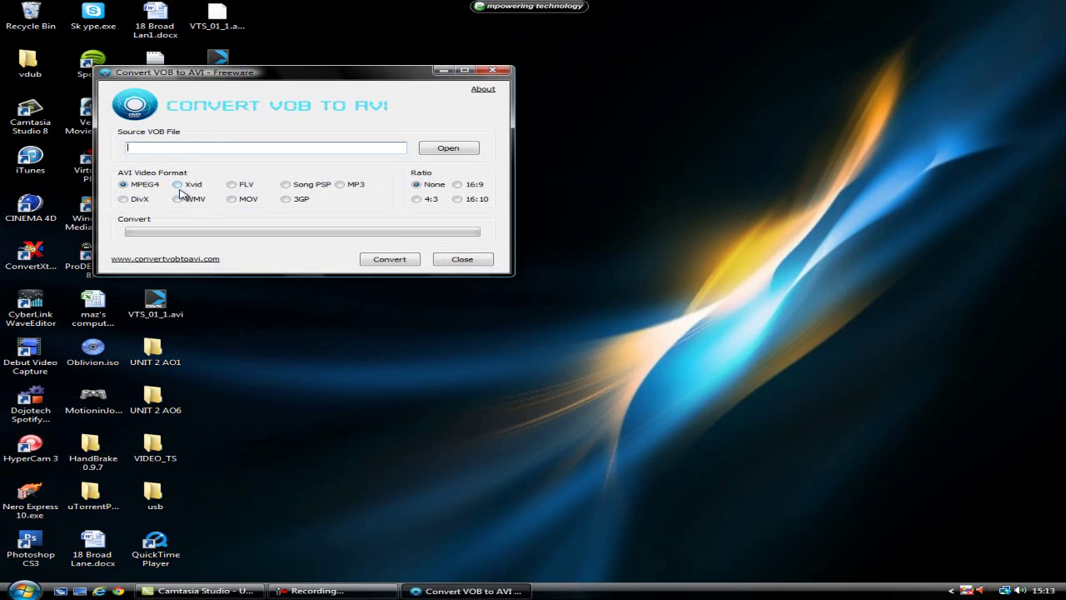
pyautogui.click(178, 185)
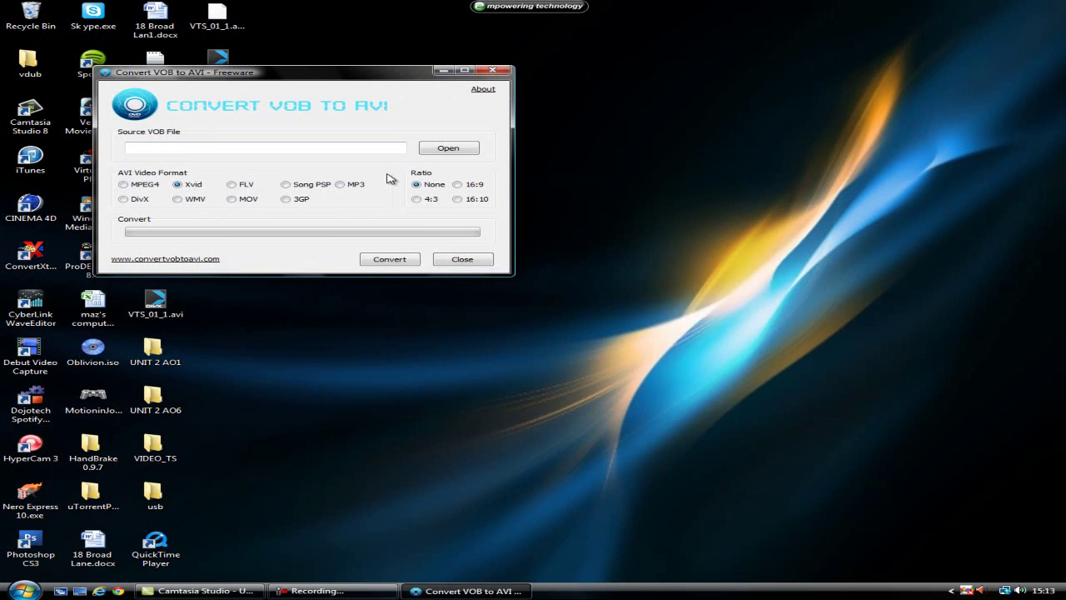
pyautogui.click(471, 151)
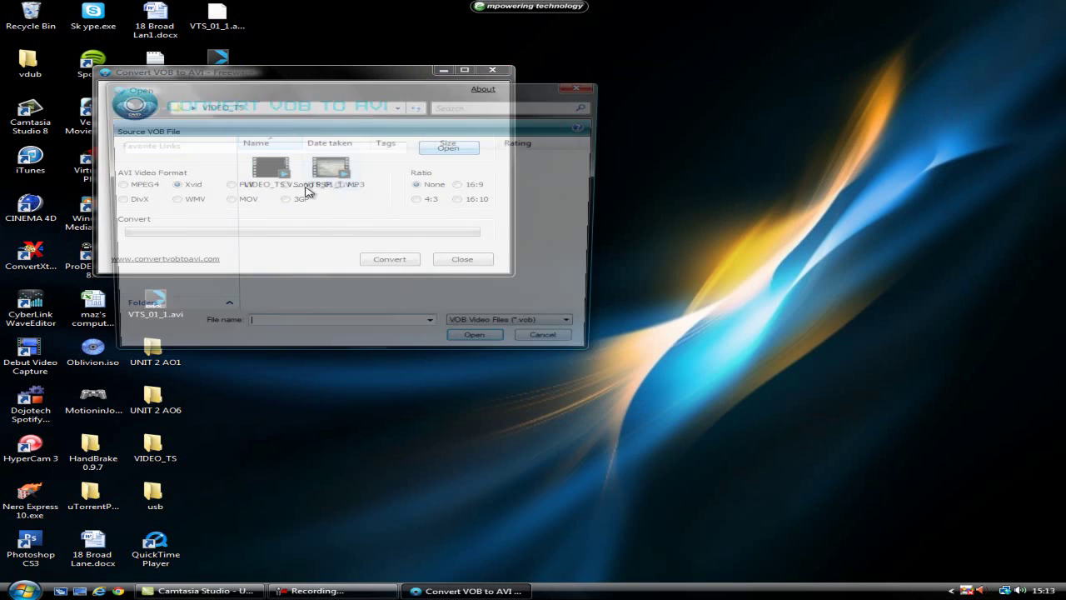
pyautogui.doubleClick(333, 168)
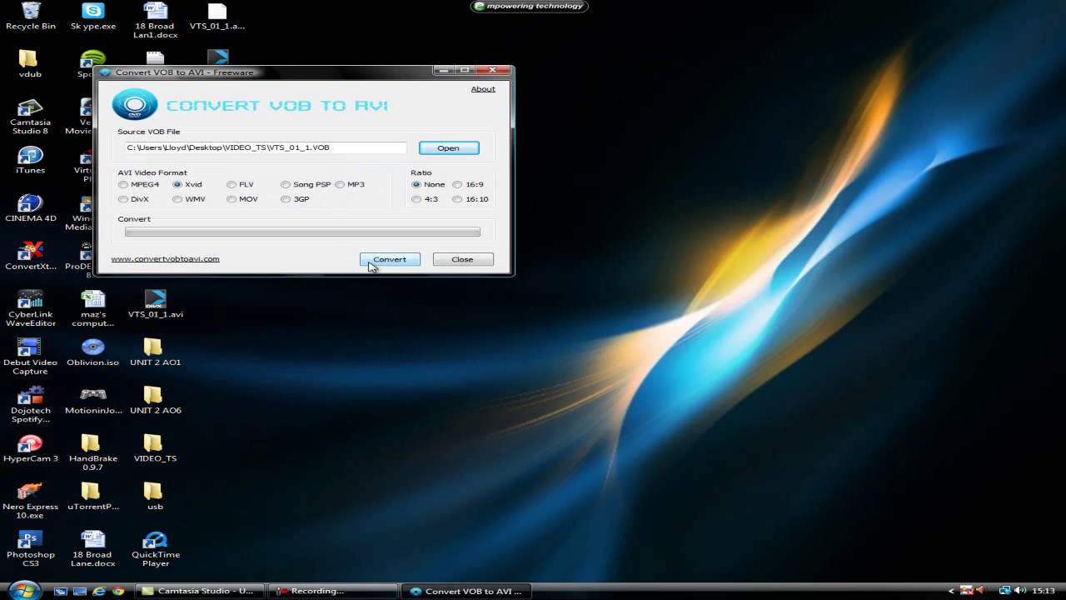
pyautogui.click(493, 70)
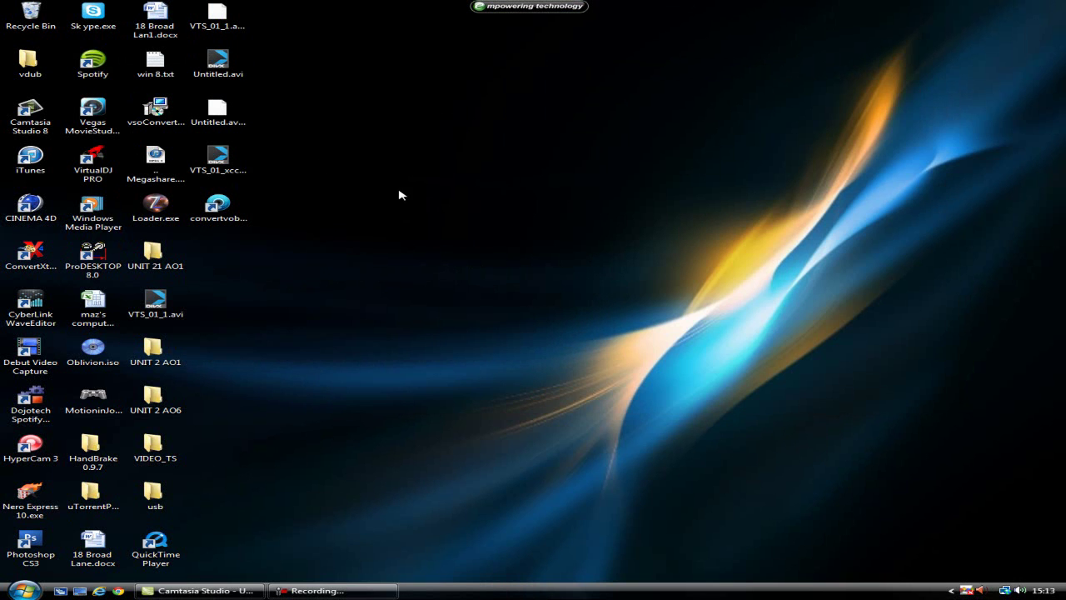
# - Launch VirtualDub from the vdub folder and open VTS_01_1.avi, dismissing both warnings
pyautogui.doubleClick(34, 67)
pyautogui.doubleClick(491, 361)
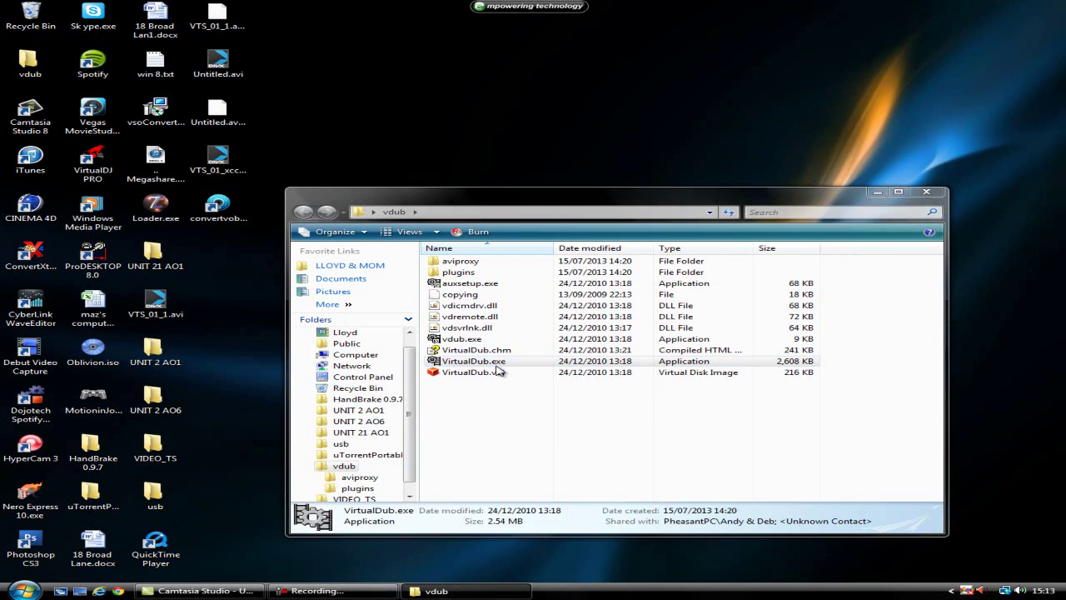
pyautogui.click(14, 16)
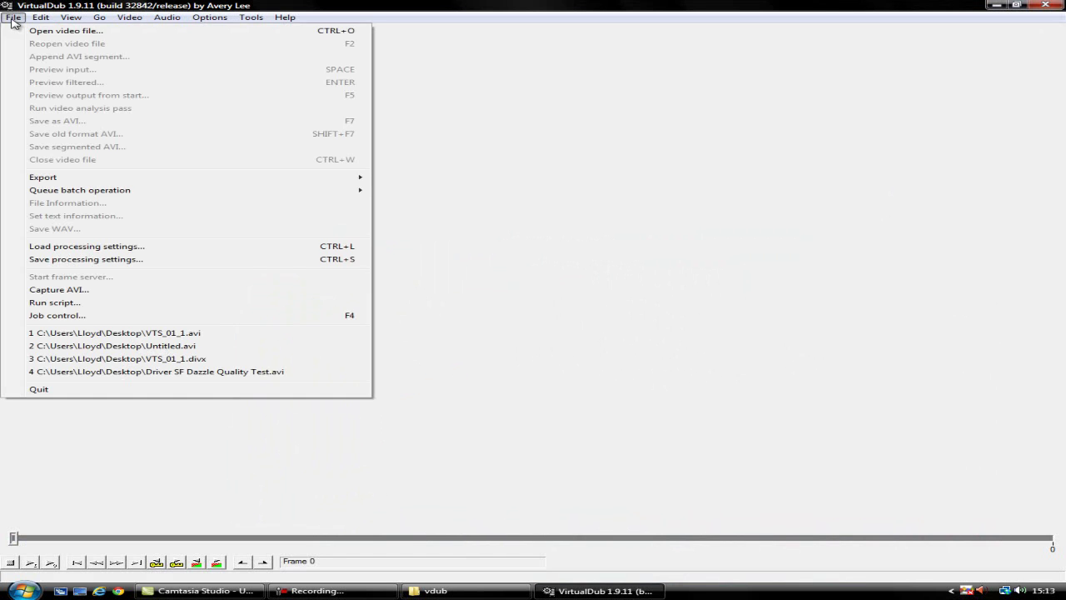
pyautogui.click(37, 32)
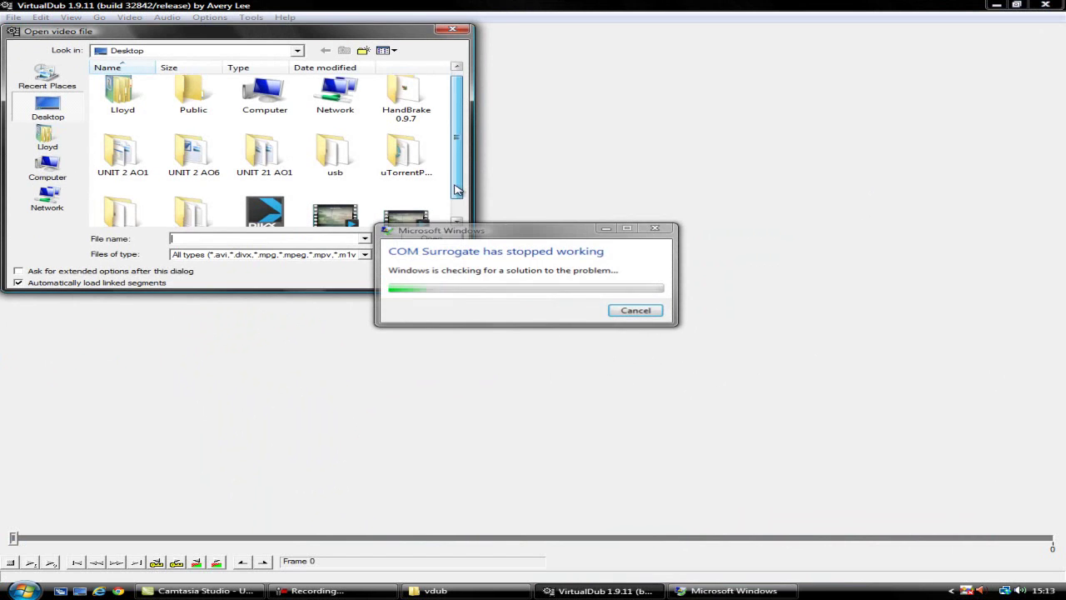
pyautogui.click(635, 310)
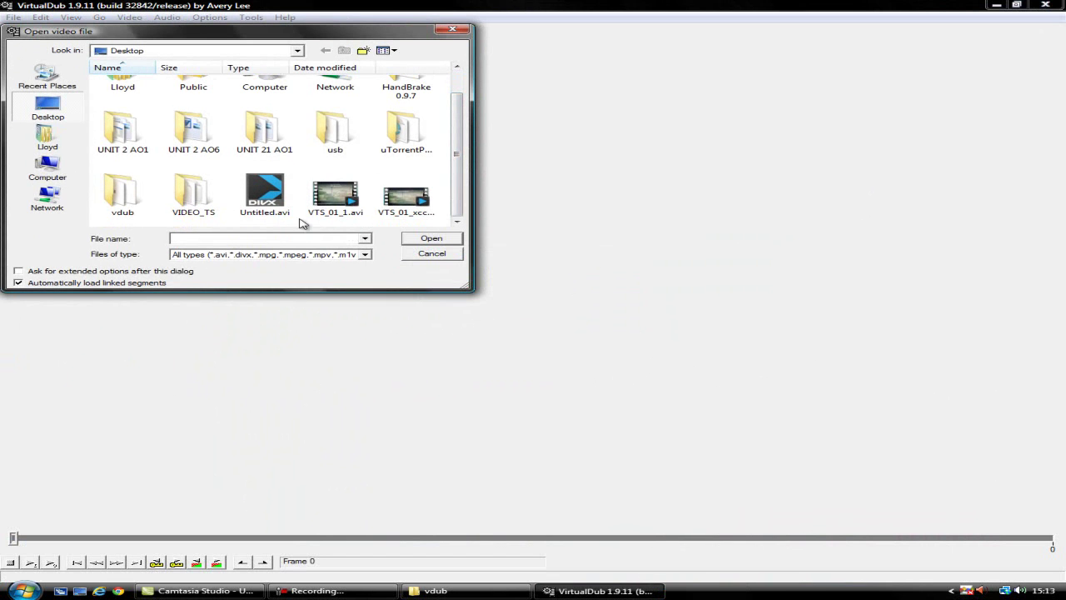
pyautogui.click(341, 197)
pyautogui.click(427, 238)
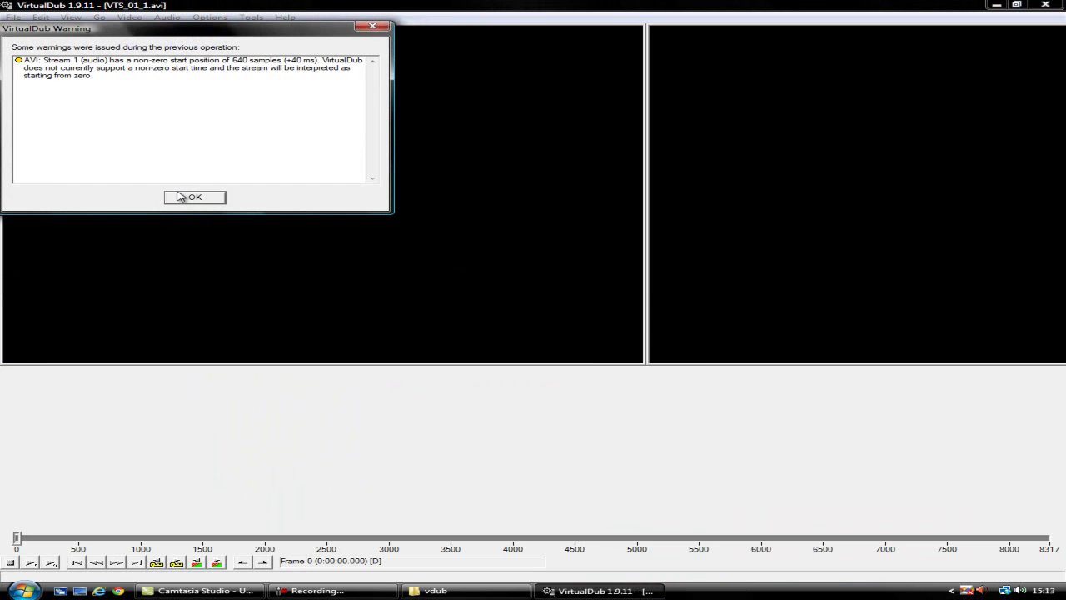
pyautogui.click(190, 204)
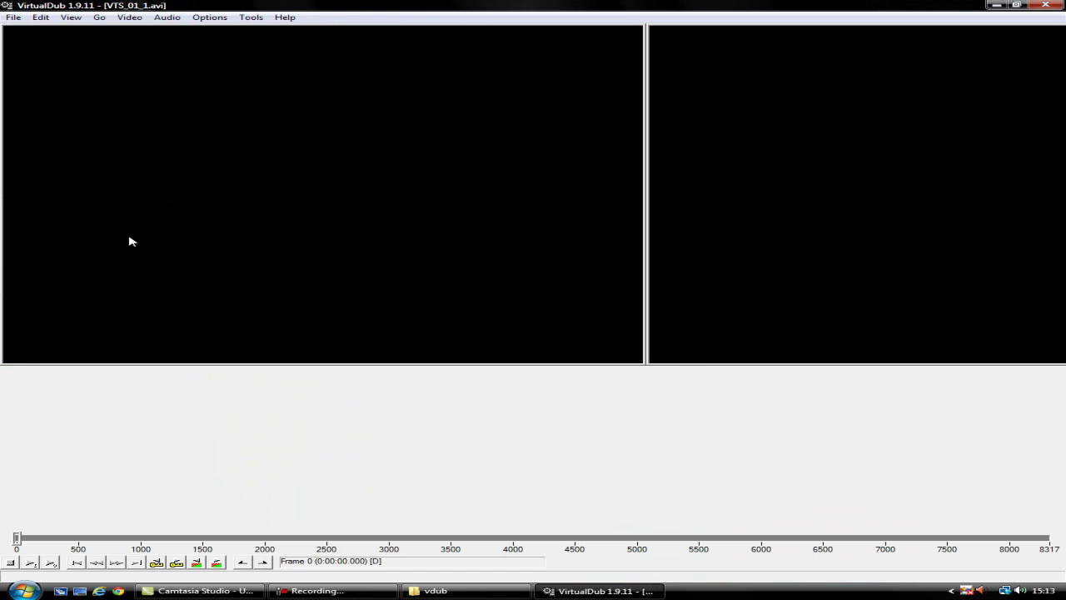
# - Preview the video playback, then stop it and rewind to the first frame
pyautogui.click(51, 562)
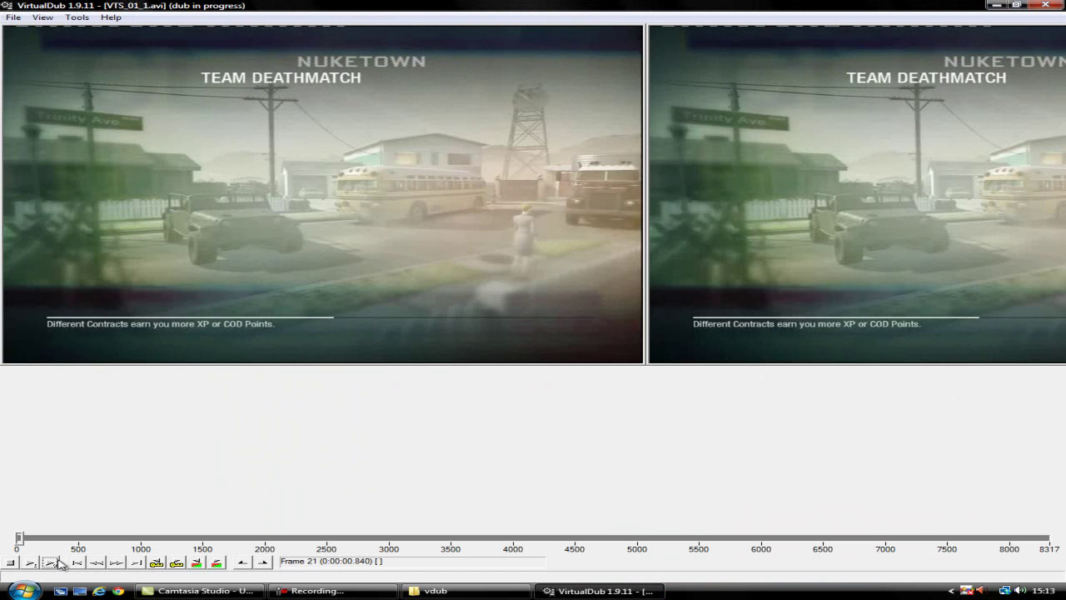
pyautogui.click(10, 562)
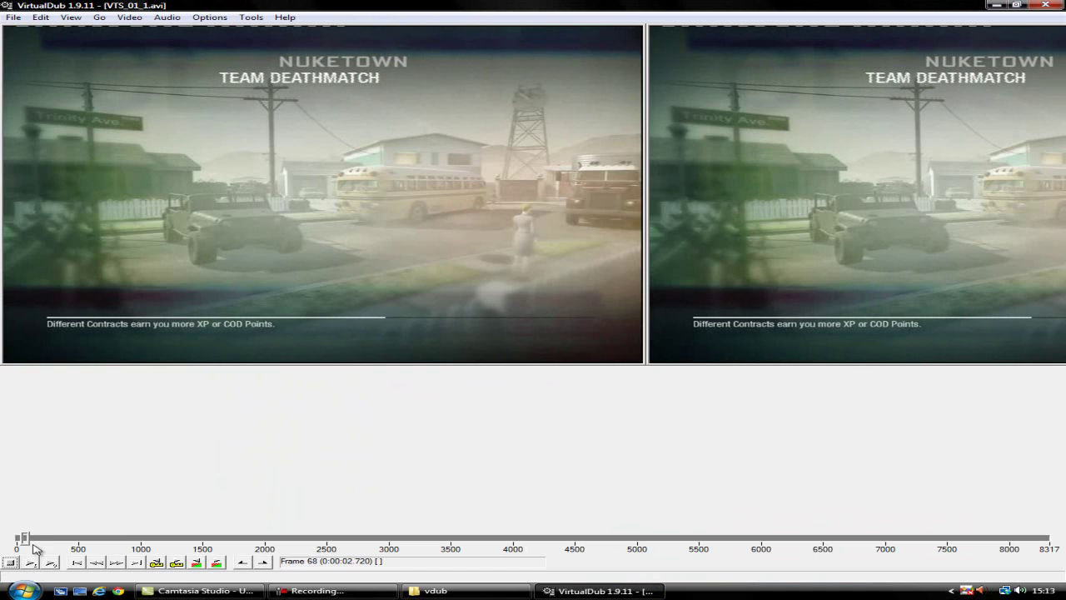
pyautogui.moveTo(25, 543); pyautogui.dragTo(17, 543)
pyautogui.click(131, 18)
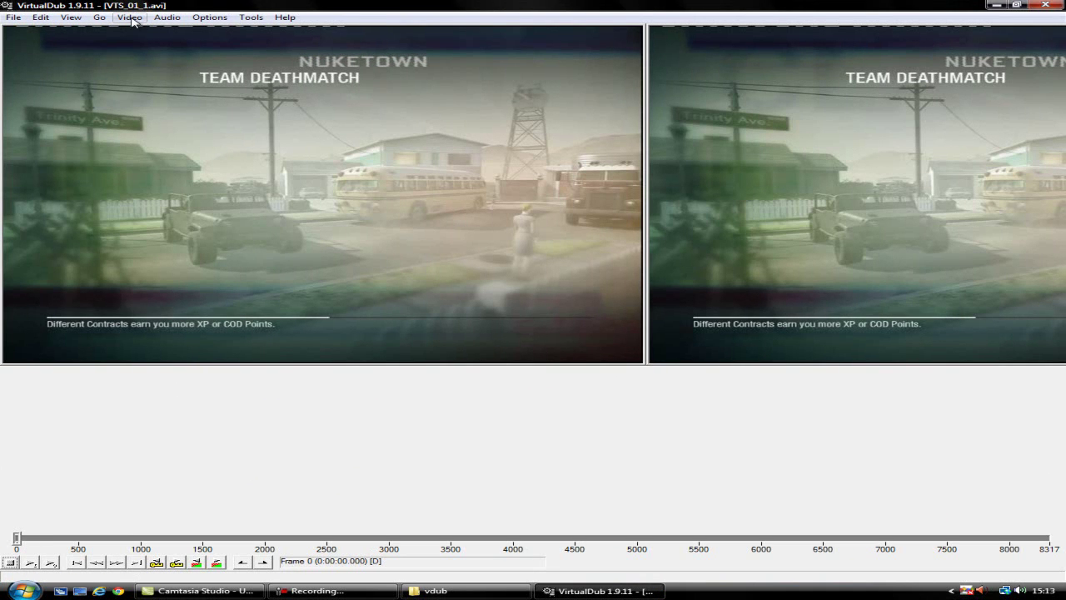
# - Add a deinterlace filter set to blend fields
pyautogui.click(250, 30)
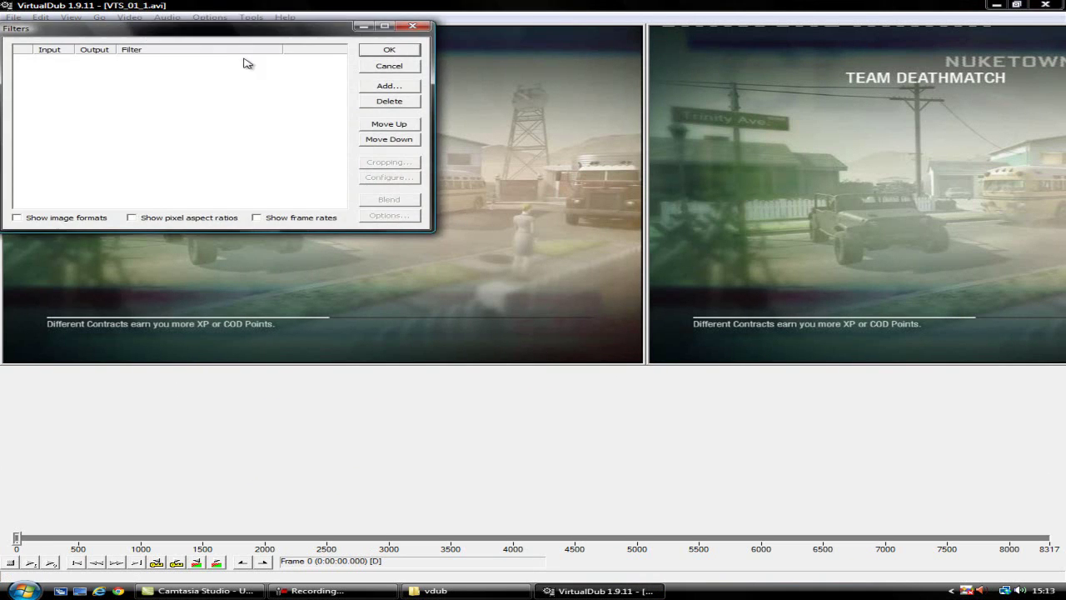
pyautogui.click(376, 87)
pyautogui.click(46, 131)
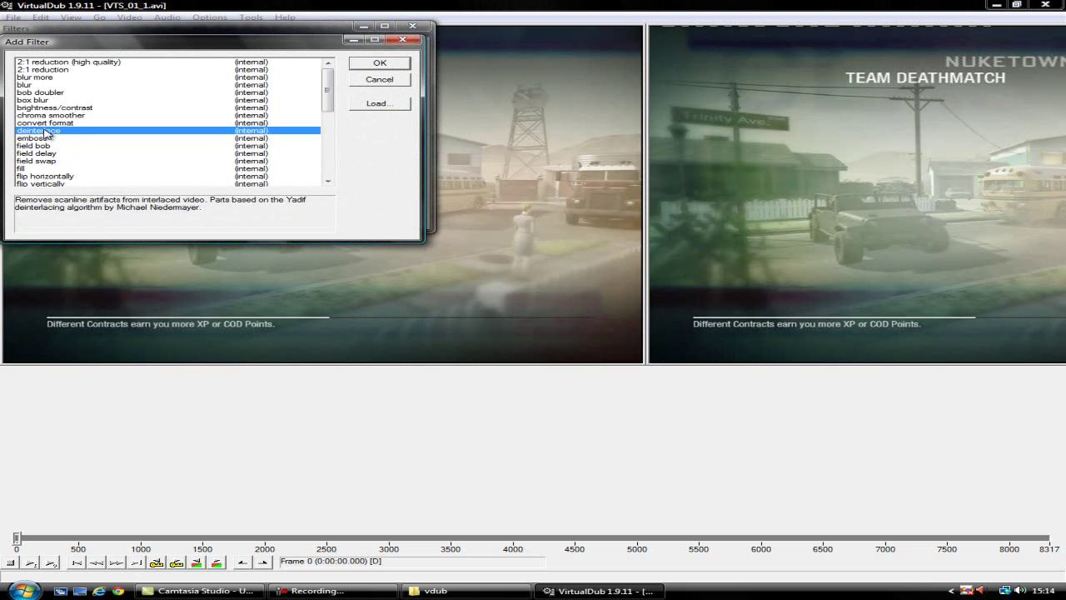
pyautogui.click(379, 63)
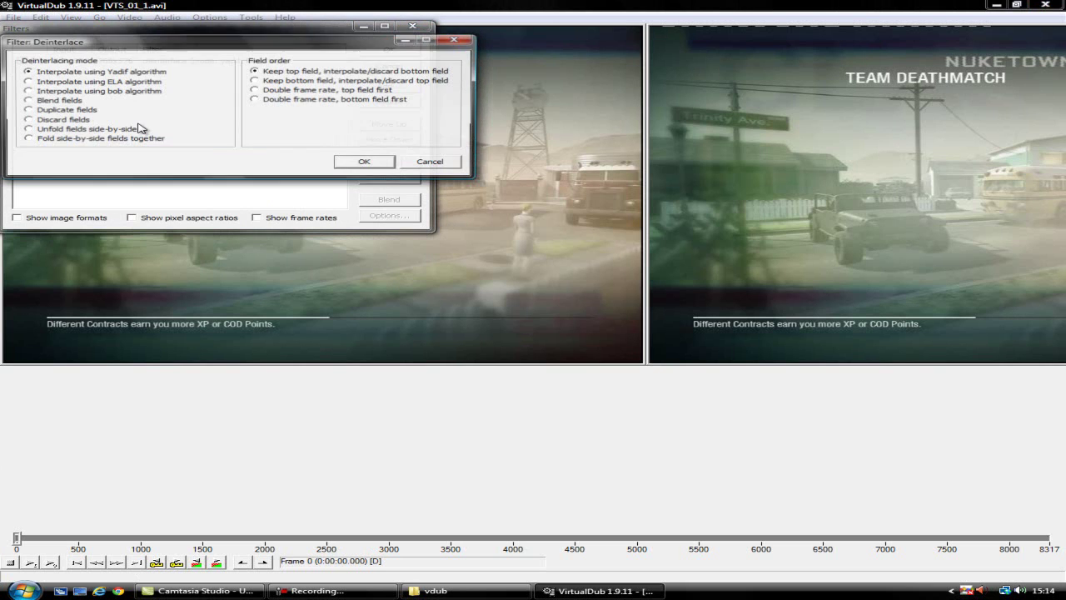
pyautogui.click(38, 103)
pyautogui.click(365, 161)
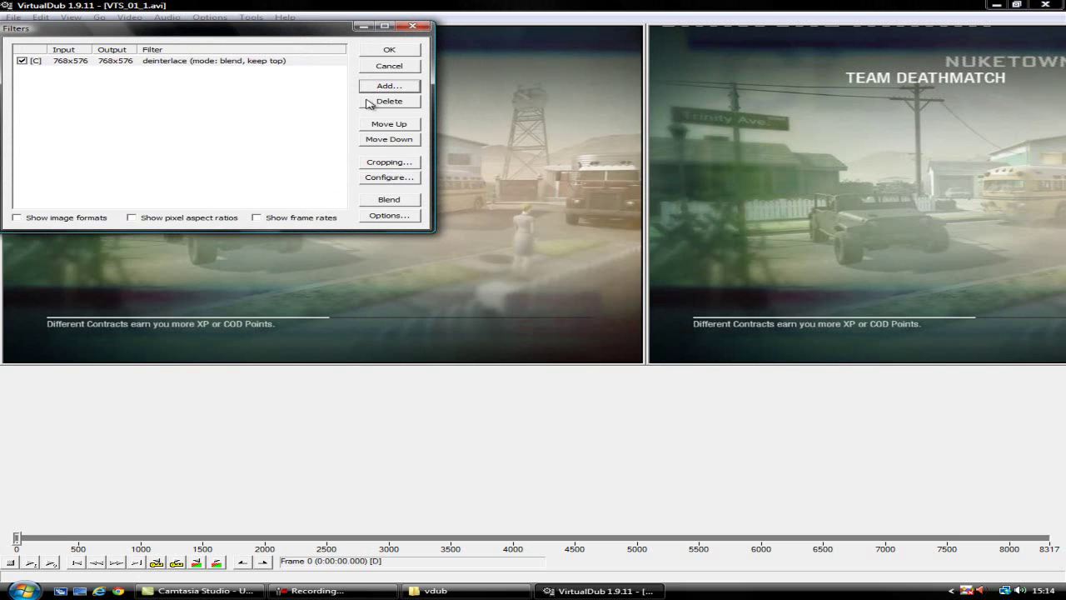
# - Add a resize filter with absolute pixel size 1280x720
pyautogui.click(384, 86)
pyautogui.scroll(-7, 267, 134)
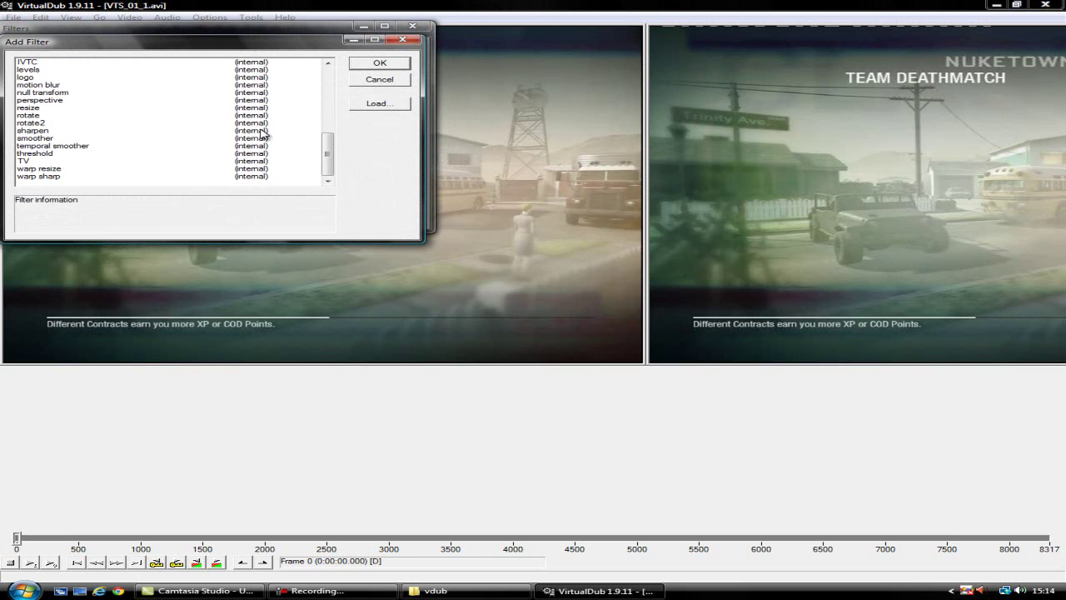
pyautogui.click(30, 108)
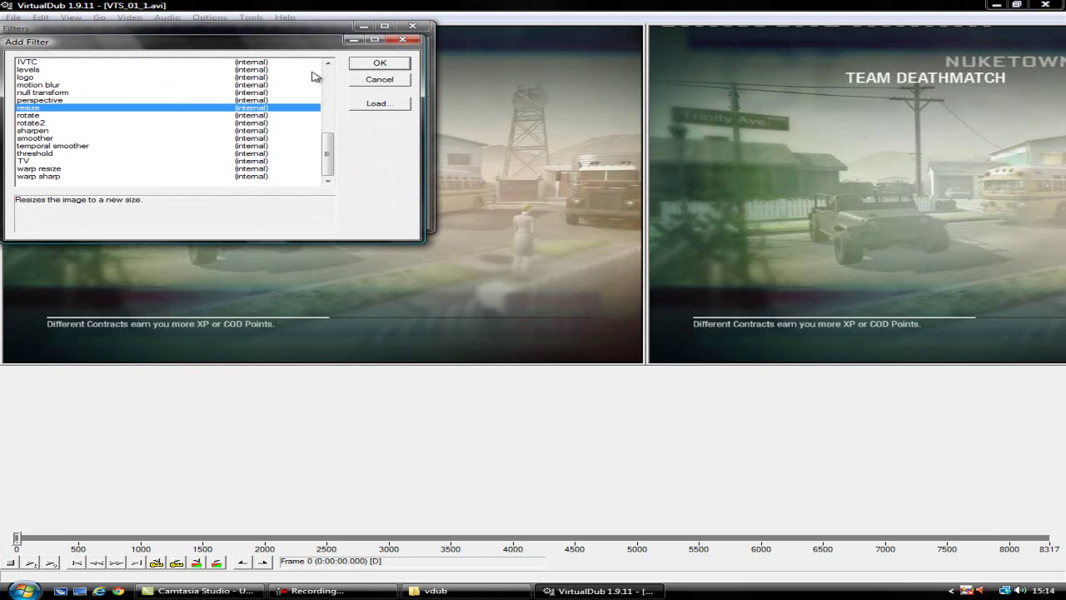
pyautogui.click(367, 64)
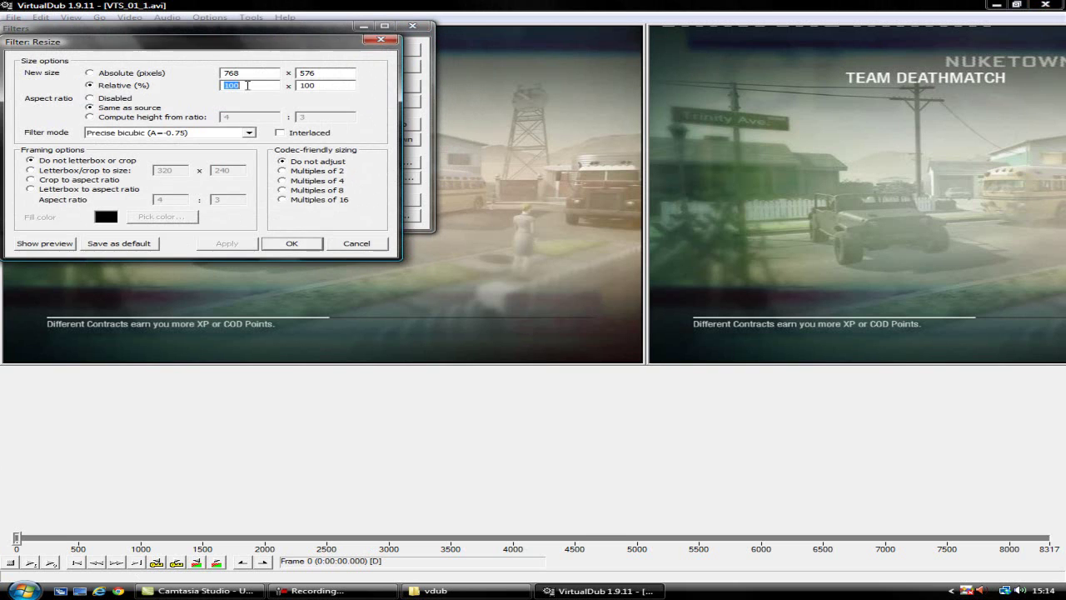
pyautogui.click(154, 76)
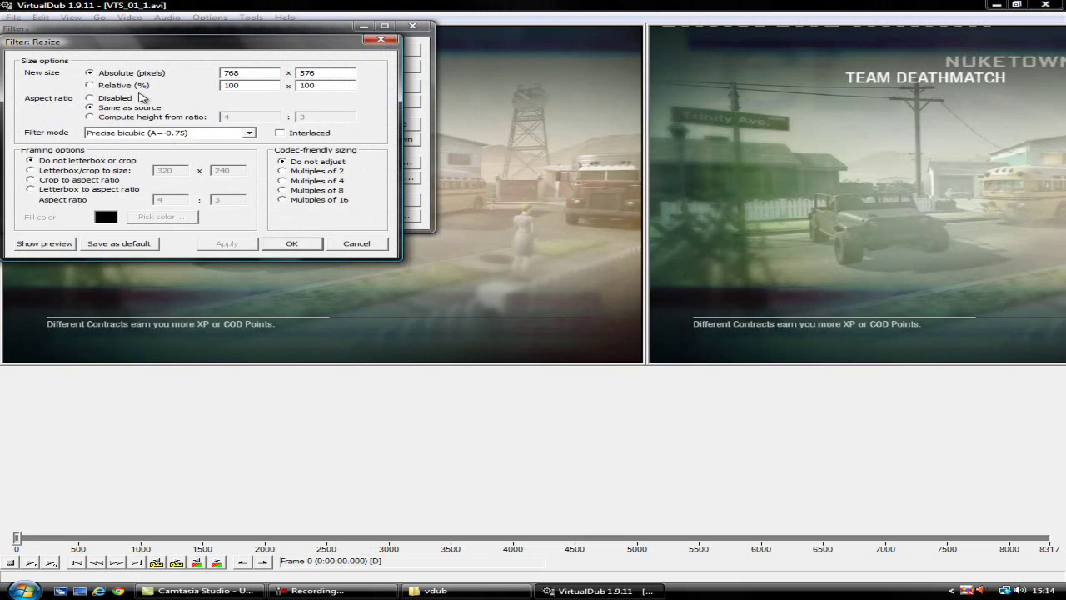
pyautogui.doubleClick(226, 74)
pyautogui.write('12')
pyautogui.press('BackSpace')
pyautogui.click(306, 243)
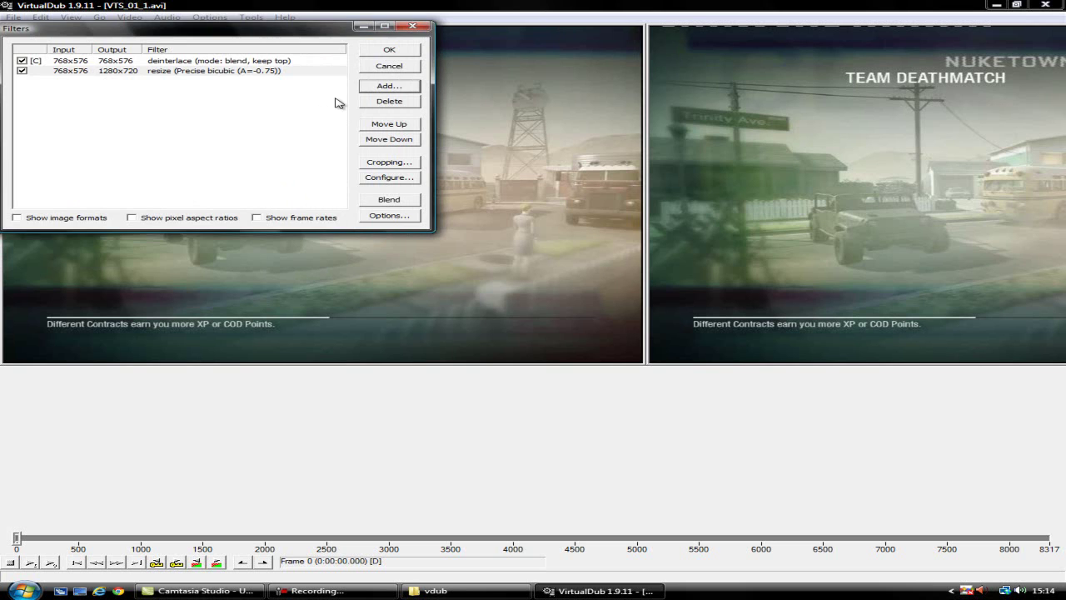
# - Add the smoother filter with its detail threshold raised to 55
pyautogui.click(375, 88)
pyautogui.scroll(-8, 184, 155)
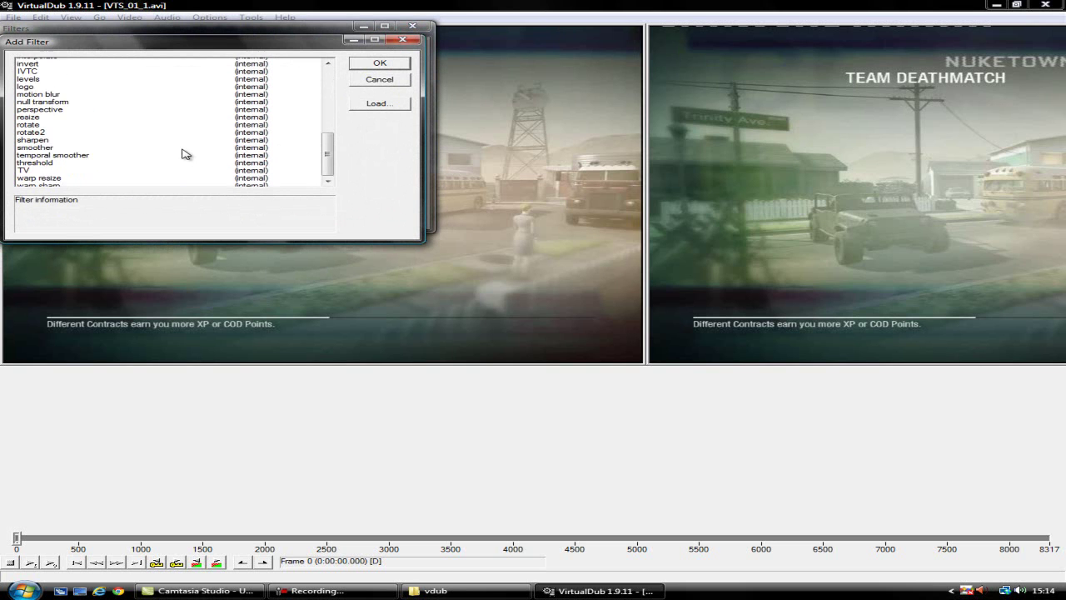
pyautogui.click(50, 138)
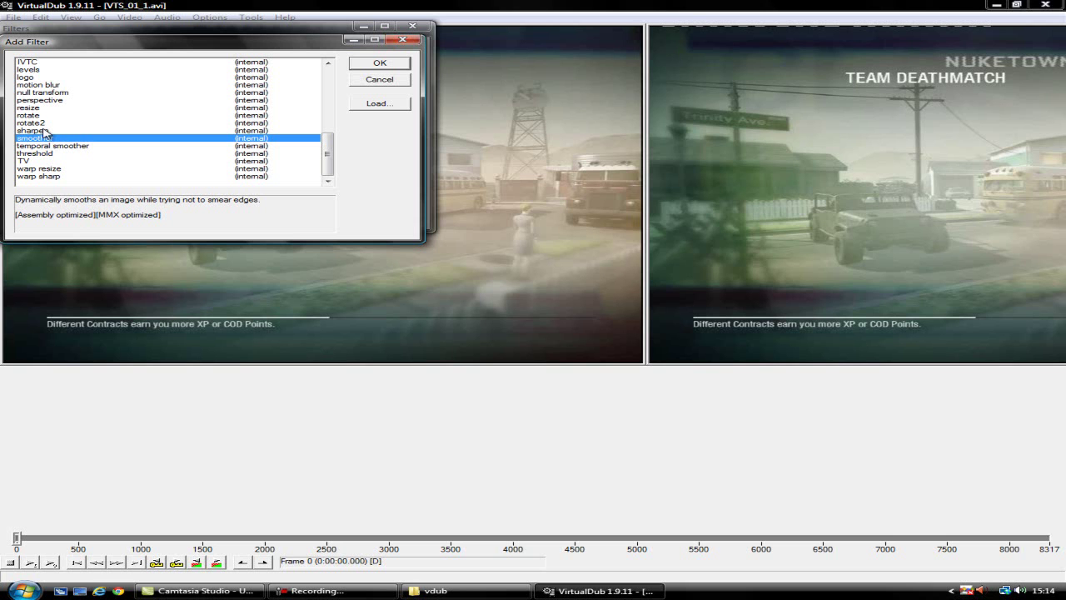
pyautogui.doubleClick(48, 139)
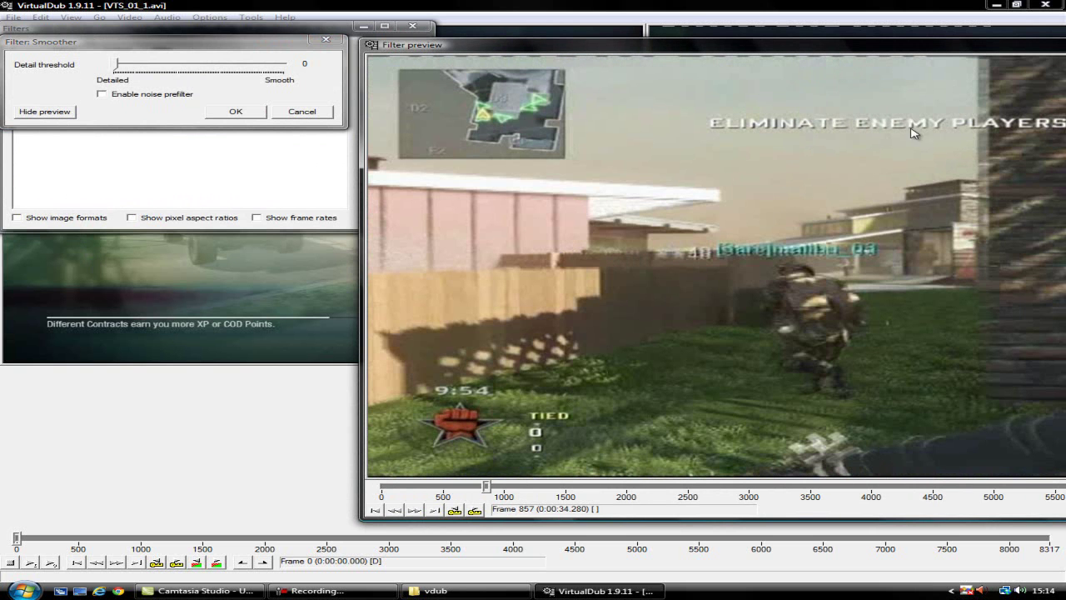
pyautogui.click(117, 70)
pyautogui.moveTo(117, 72); pyautogui.dragTo(183, 75)
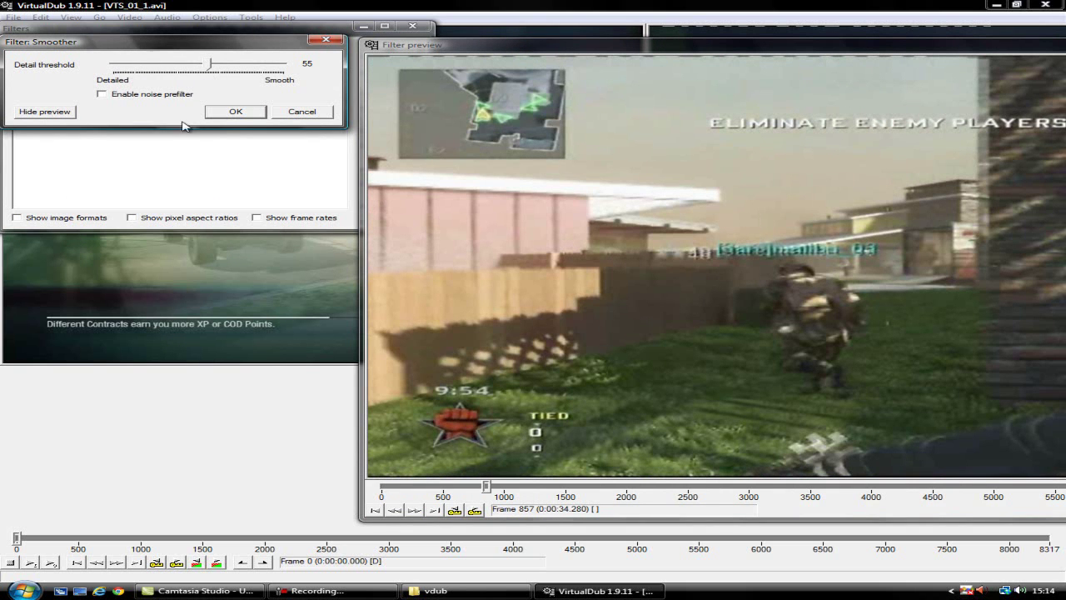
pyautogui.click(236, 113)
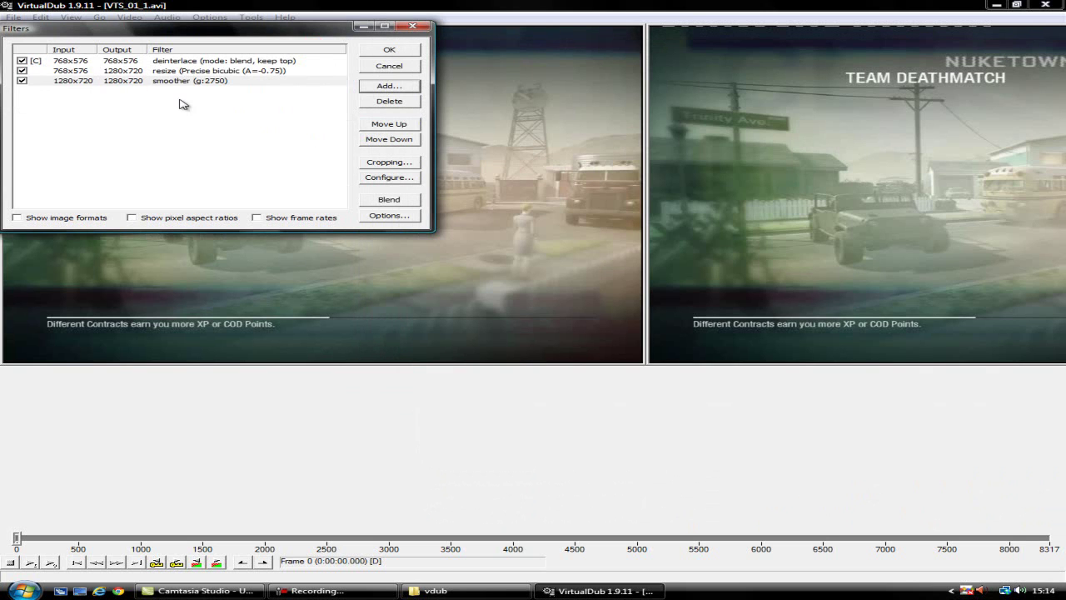
# - Set filter input cropping to 2 left, 3 top, 4 right and 3 bottom pixels
pyautogui.click(389, 162)
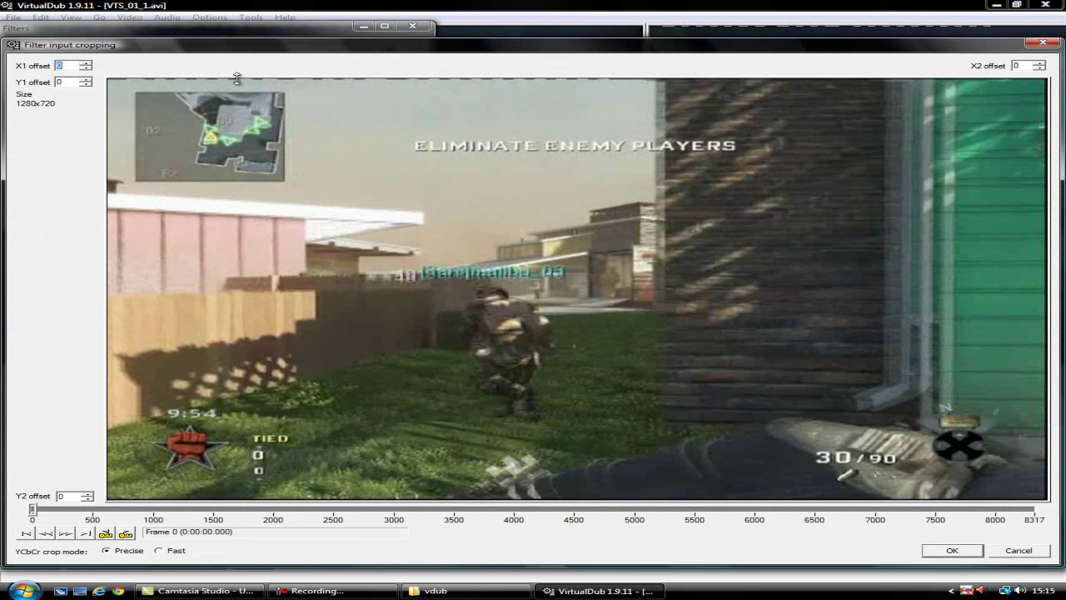
pyautogui.click(86, 64)
pyautogui.click(86, 65)
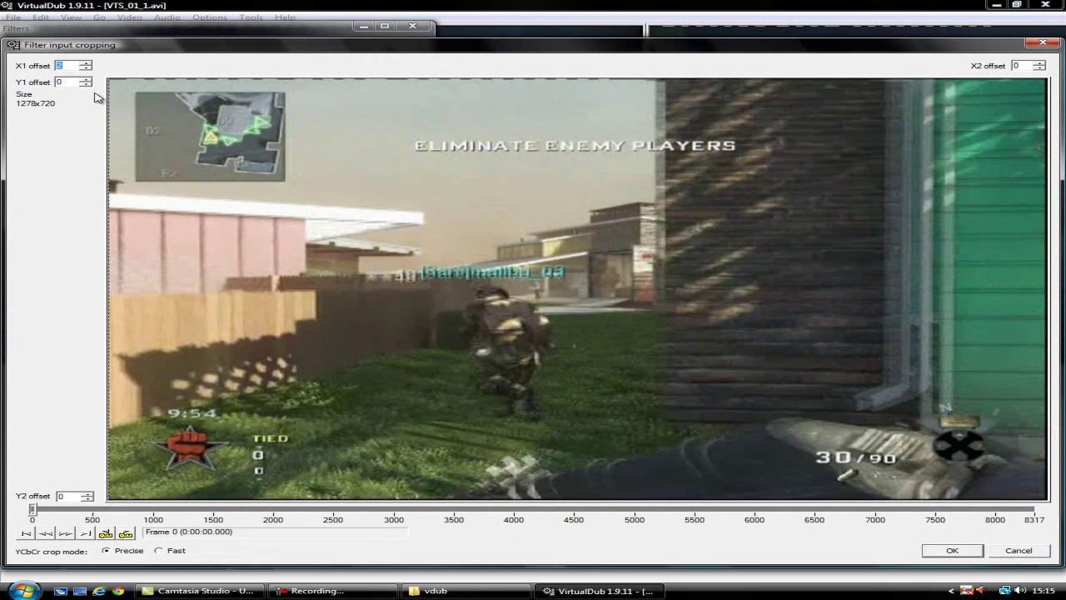
pyautogui.click(87, 80)
pyautogui.click(87, 80)
pyautogui.click(86, 80)
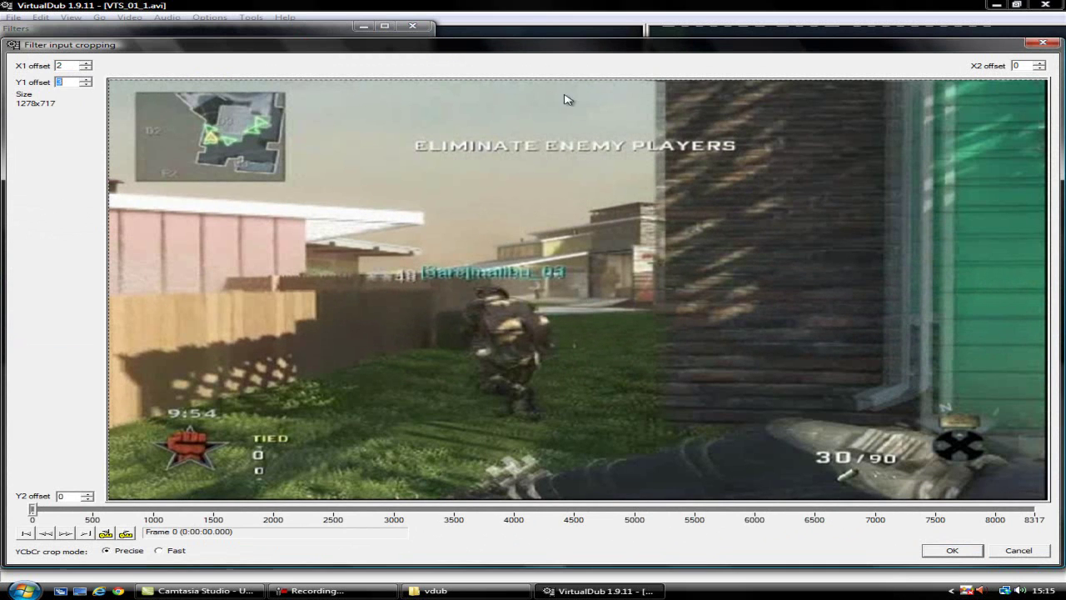
pyautogui.click(1040, 68)
pyautogui.click(1039, 65)
pyautogui.click(1039, 64)
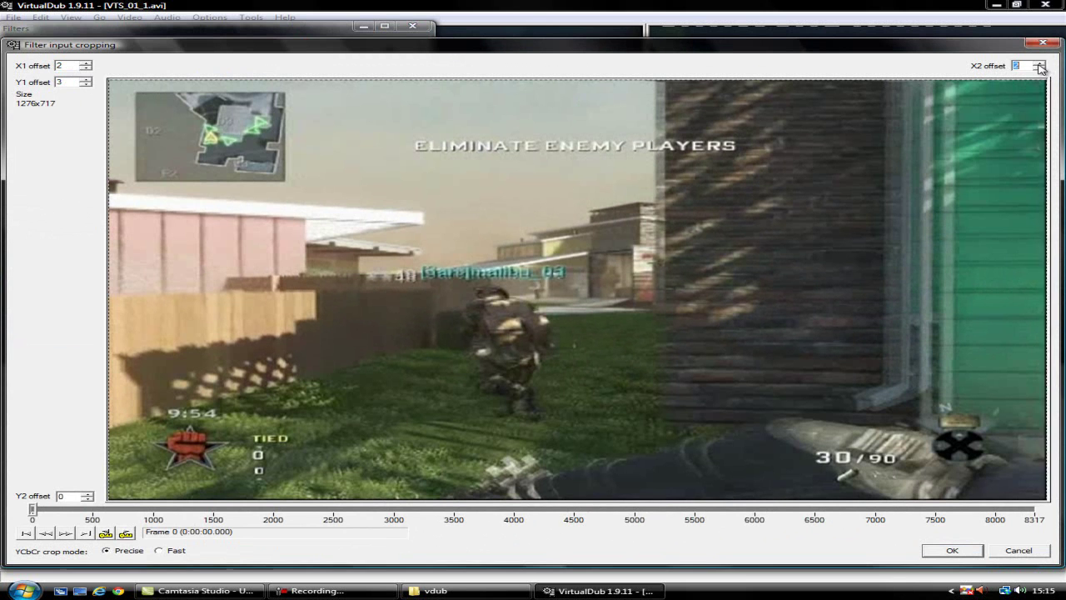
pyautogui.click(1040, 64)
pyautogui.click(1039, 65)
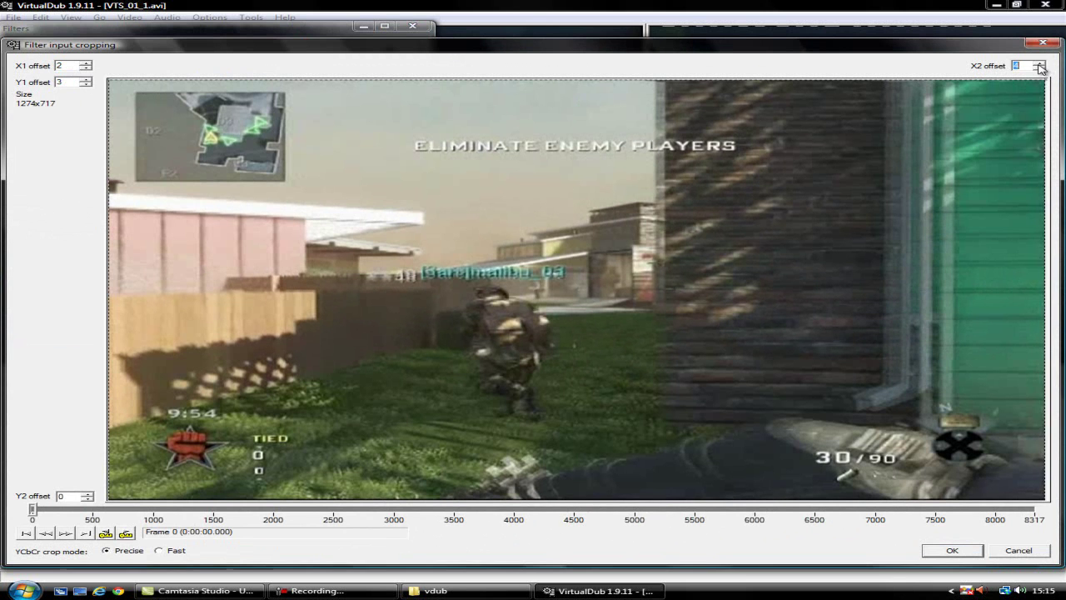
pyautogui.click(87, 492)
pyautogui.click(87, 493)
pyautogui.click(86, 493)
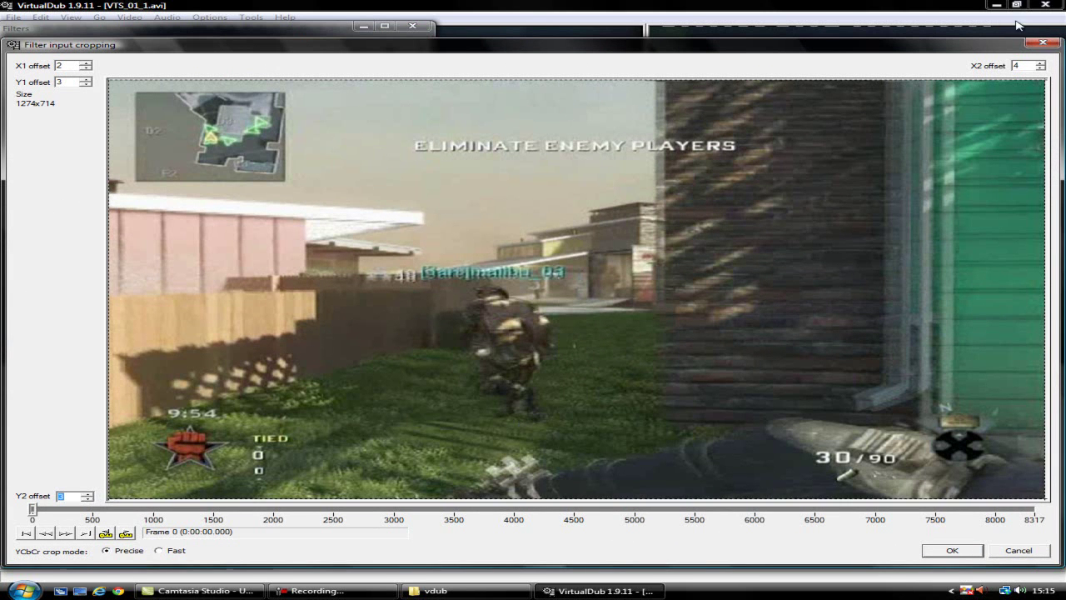
# - Apply the cropping and filter chain, then enlarge the input preview pane
pyautogui.click(1043, 42)
pyautogui.click(386, 51)
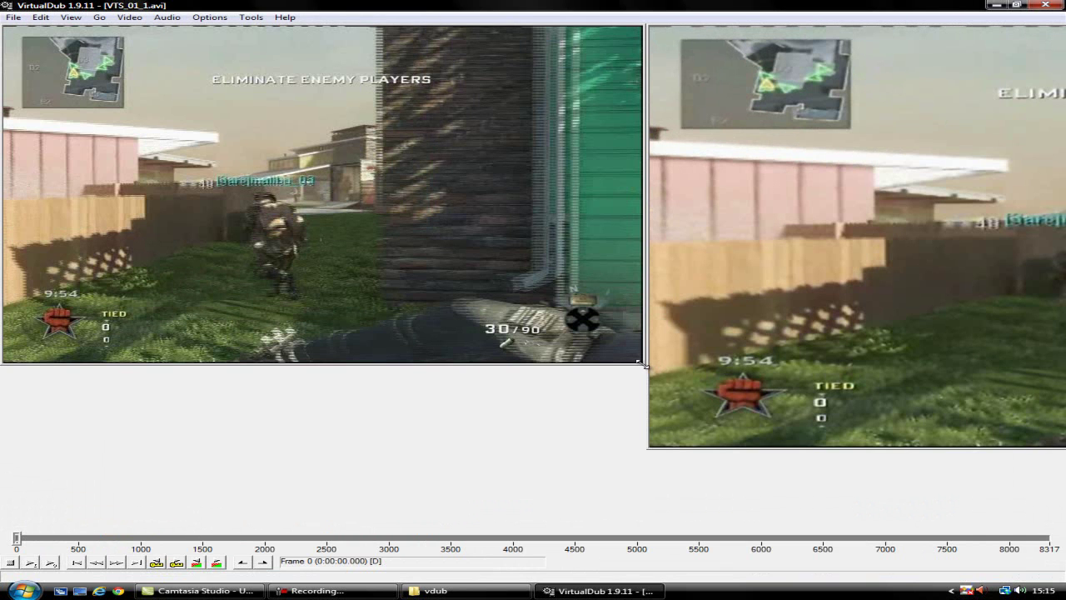
pyautogui.moveTo(643, 363); pyautogui.dragTo(1062, 446)
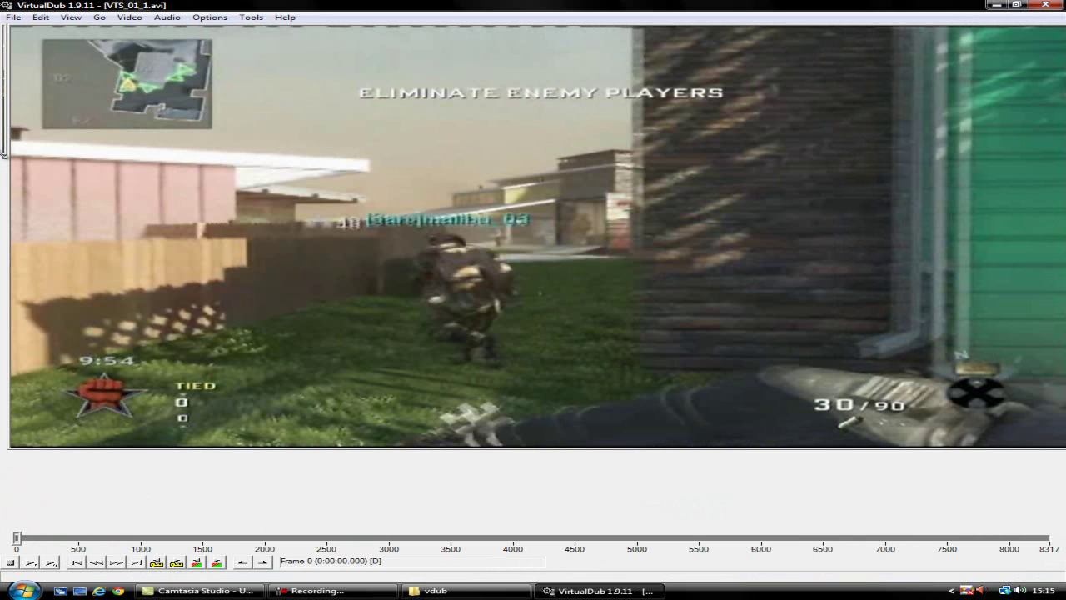
pyautogui.moveTo(4, 154)
pyautogui.mouseDown()
pyautogui.moveTo(154, 162)
pyautogui.moveTo(8, 158)
pyautogui.mouseUp()
# - Choose Xvid MPEG-4 Codec for video compression, accepting its default encoder settings
pyautogui.click(131, 18)
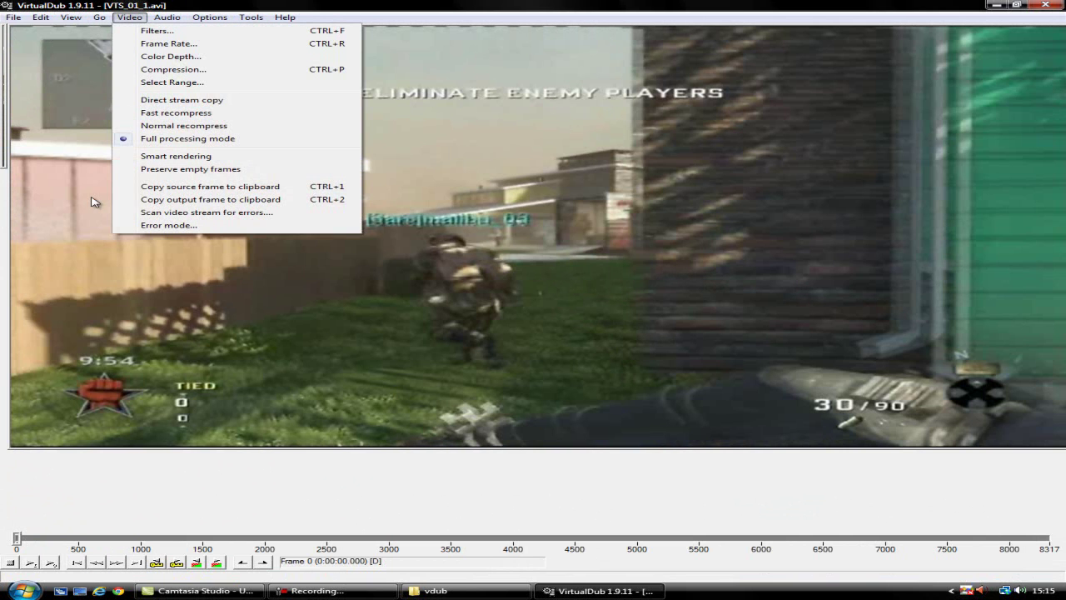
pyautogui.click(174, 71)
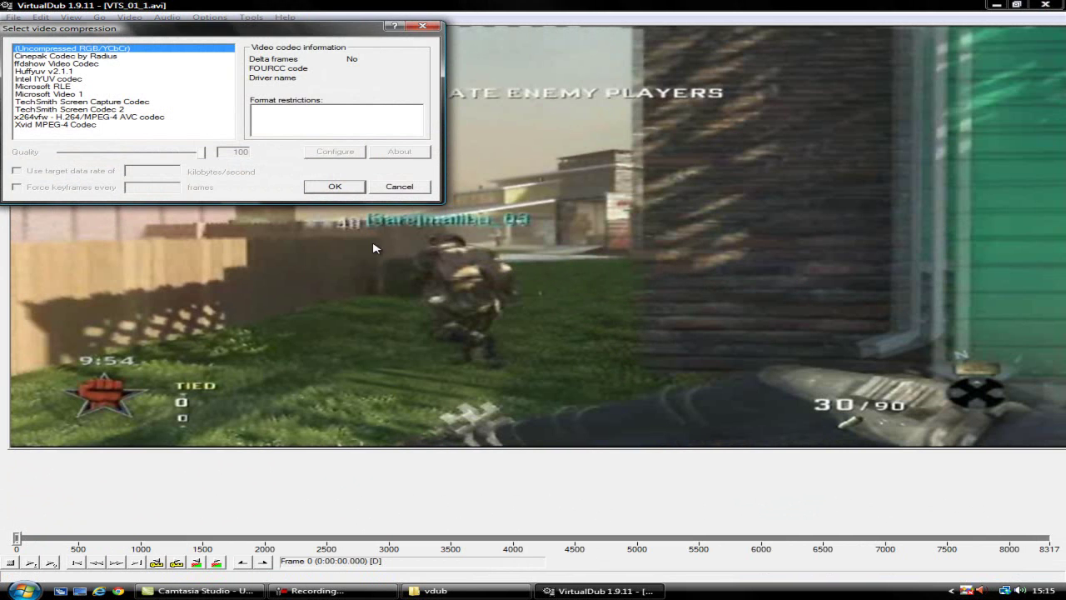
pyautogui.click(43, 125)
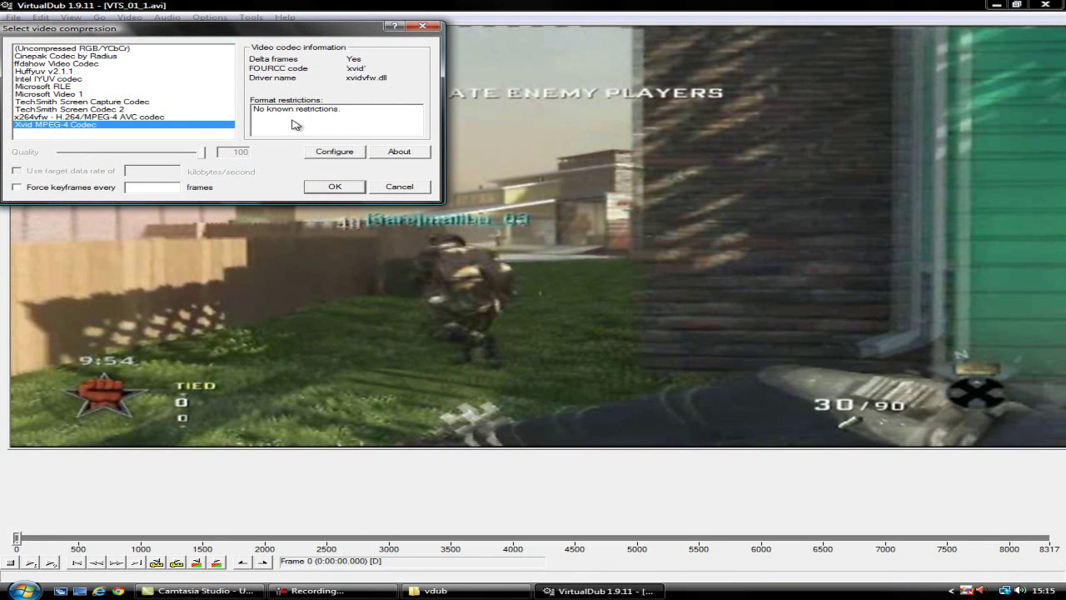
pyautogui.click(333, 112)
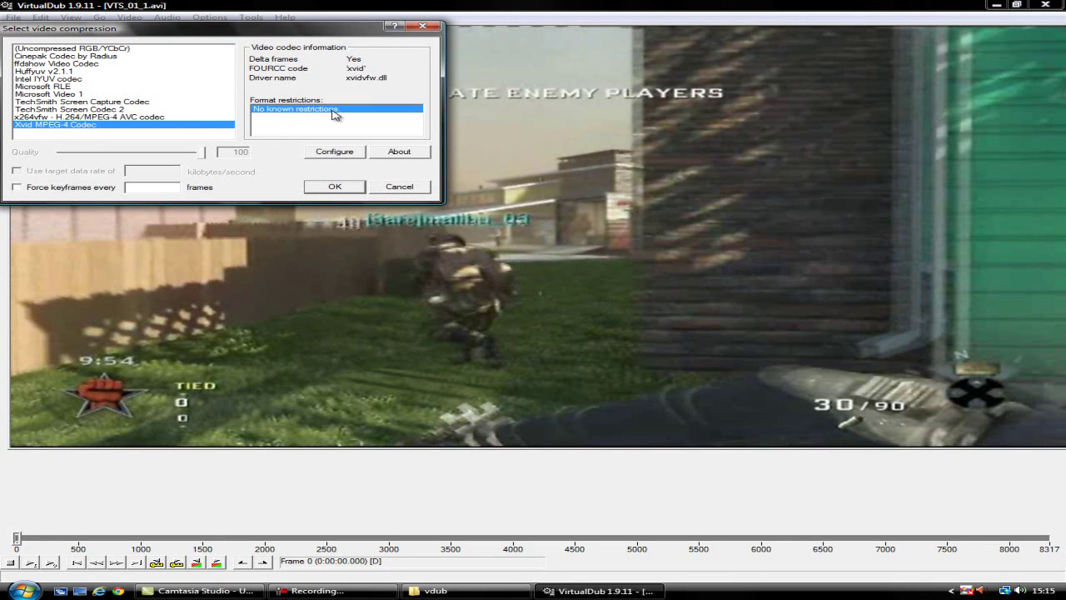
pyautogui.click(336, 152)
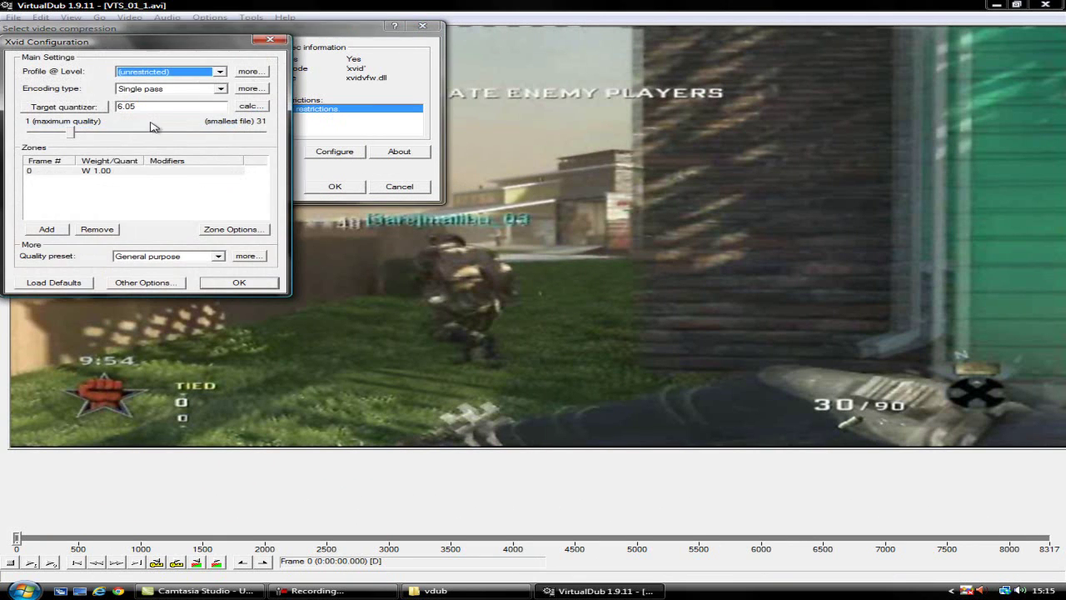
pyautogui.click(240, 283)
pyautogui.click(338, 188)
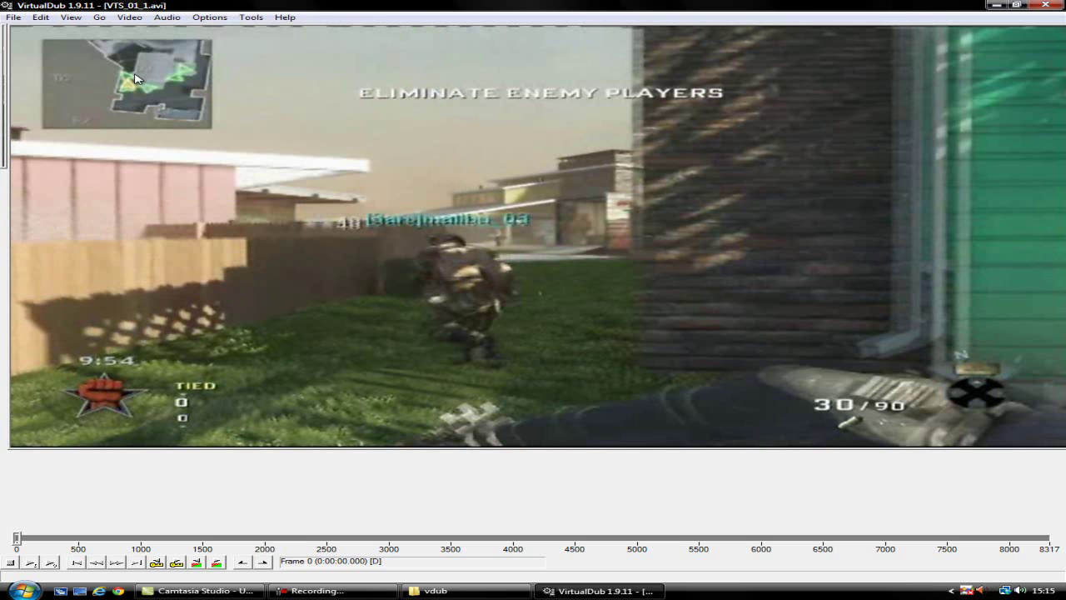
# - Save the processed video as an AVI named gg, starting the render
pyautogui.click(13, 17)
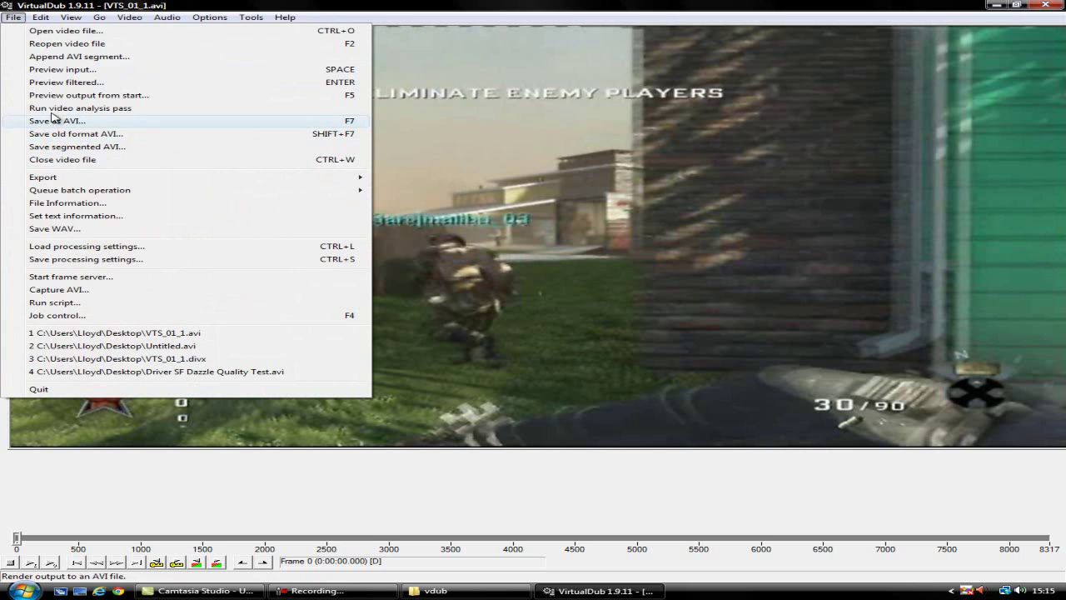
pyautogui.click(104, 123)
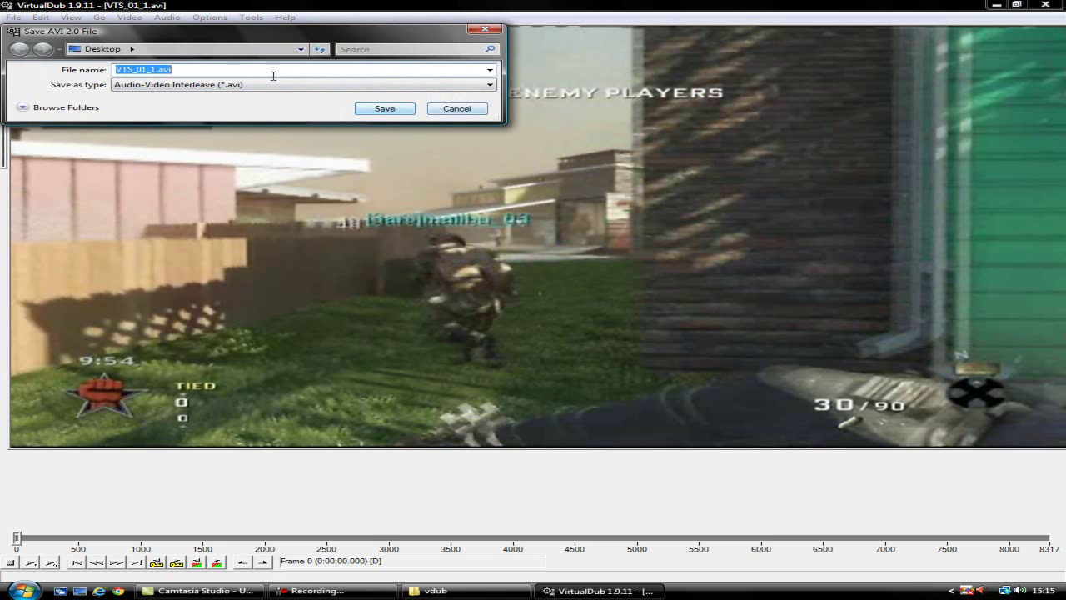
pyautogui.write('gg')
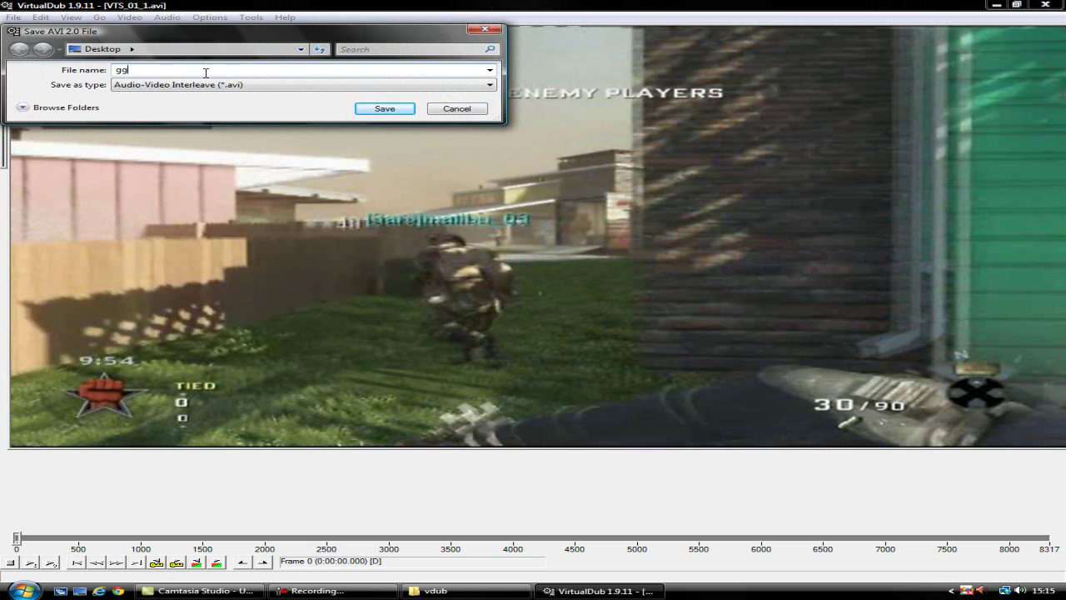
pyautogui.press('Return')
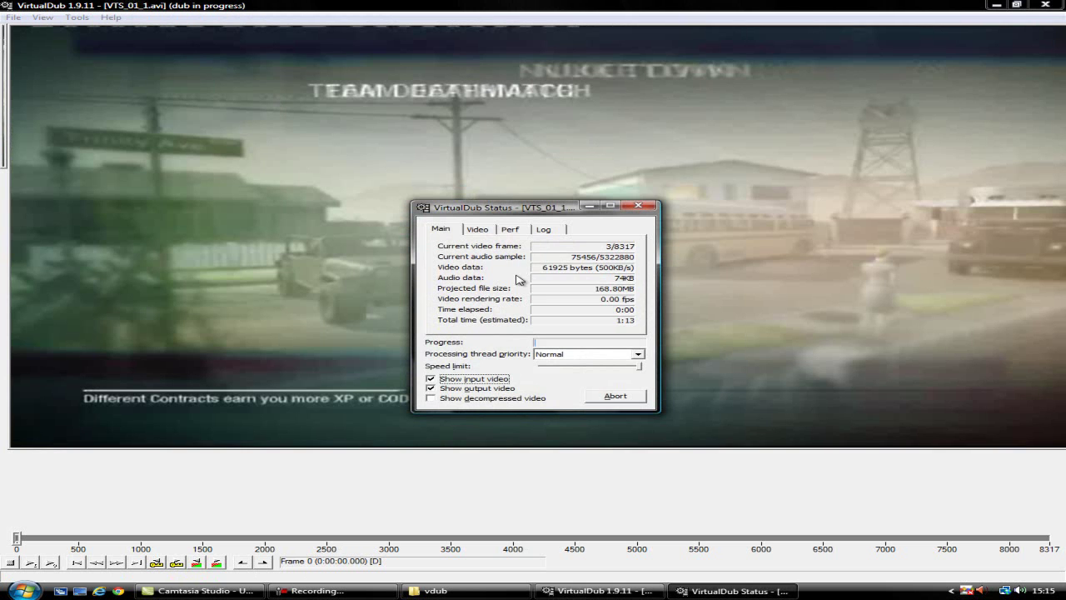
# - Set processing priority to Highest, abort the render, and close VirtualDub
pyautogui.click(637, 354)
pyautogui.scroll(-1, 626, 387)
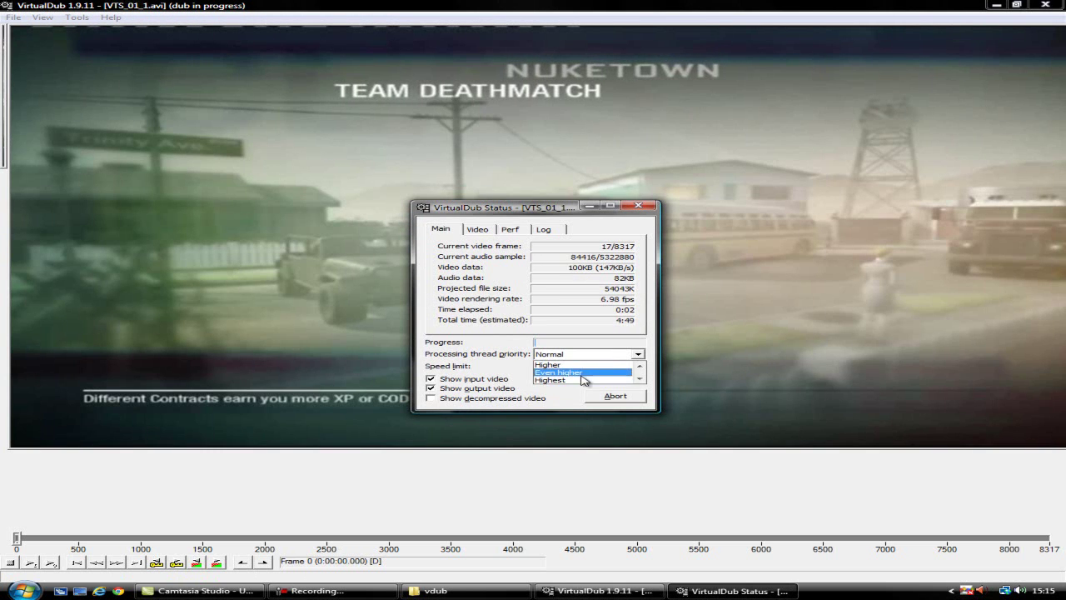
pyautogui.click(587, 380)
pyautogui.click(626, 398)
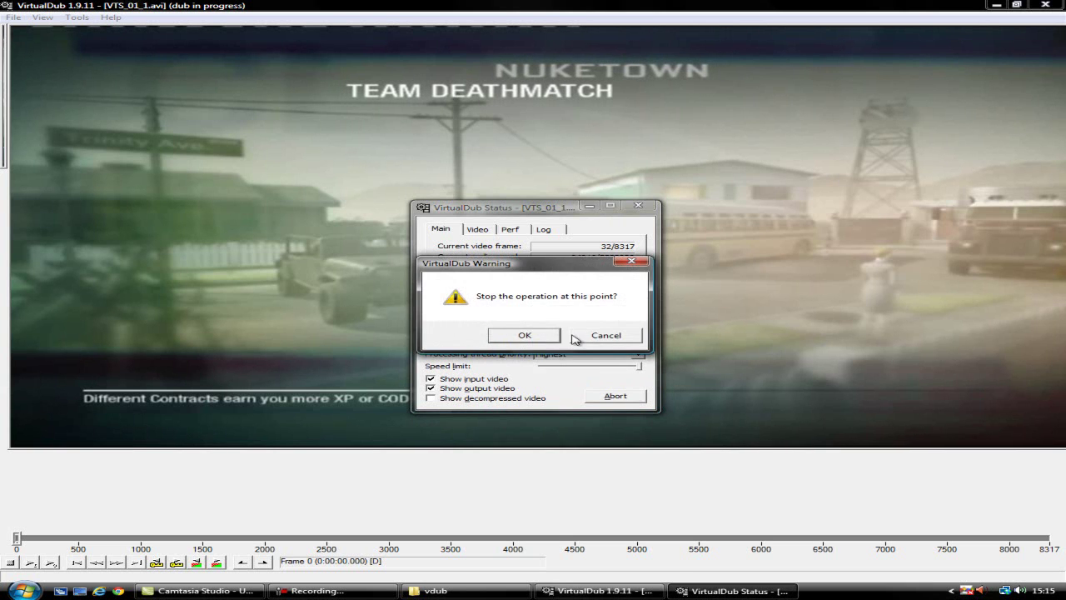
pyautogui.click(550, 334)
pyautogui.click(1046, 4)
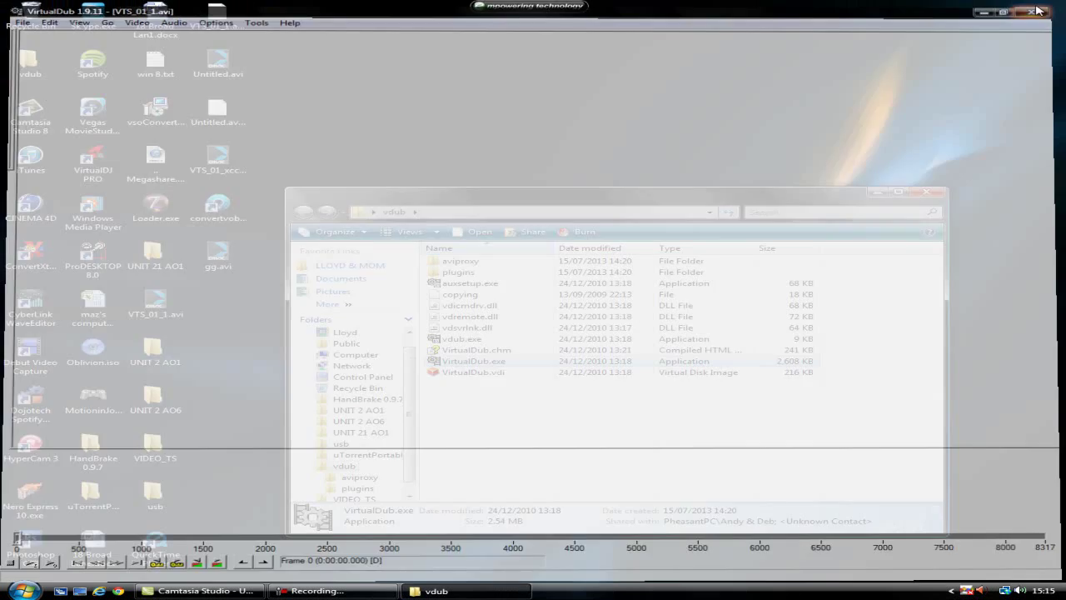